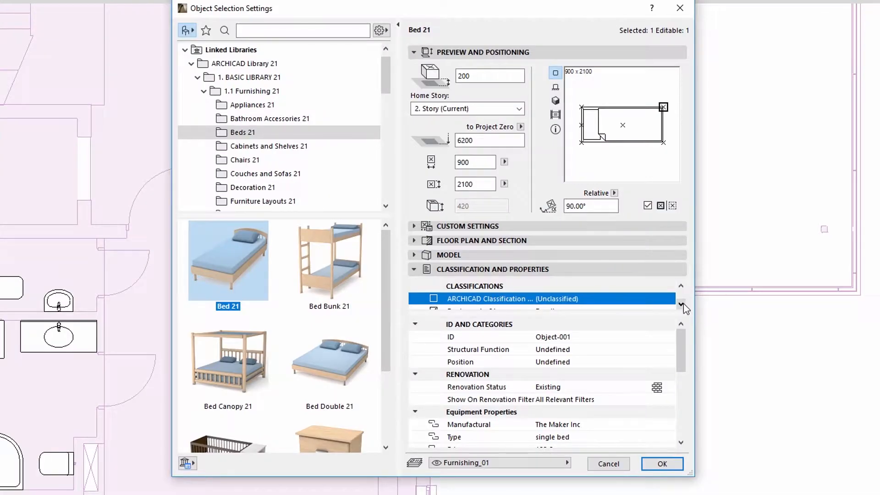
# Review the single bed's Equipment - 01 classification options and its manufacturer, type, price, color and material properties.
pyautogui.click(682, 304)
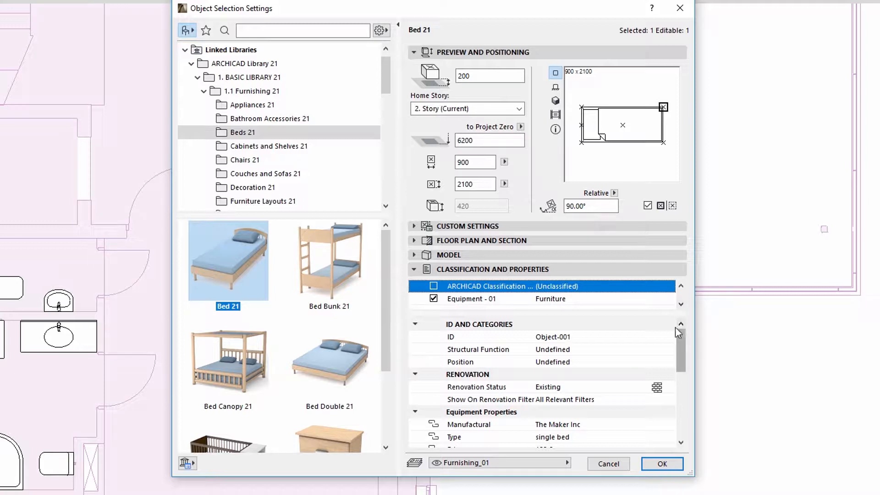
pyautogui.click(669, 298)
pyautogui.click(669, 299)
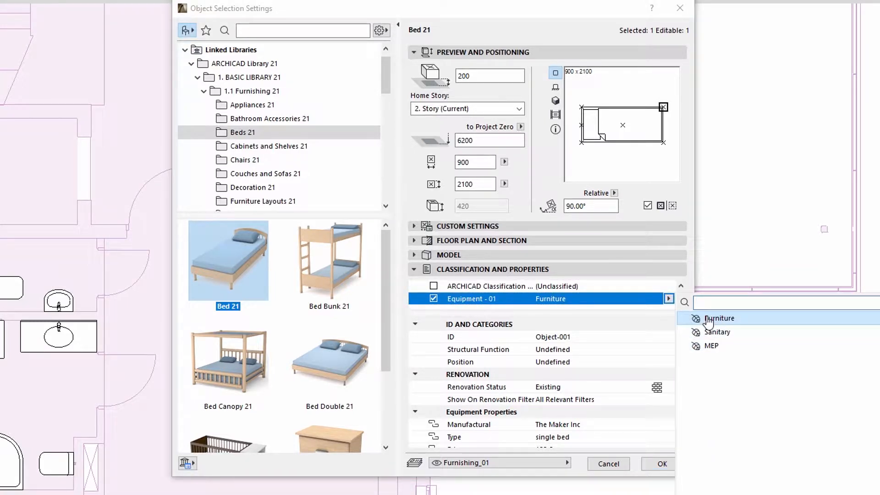
pyautogui.click(639, 310)
pyautogui.moveTo(678, 333); pyautogui.dragTo(680, 354)
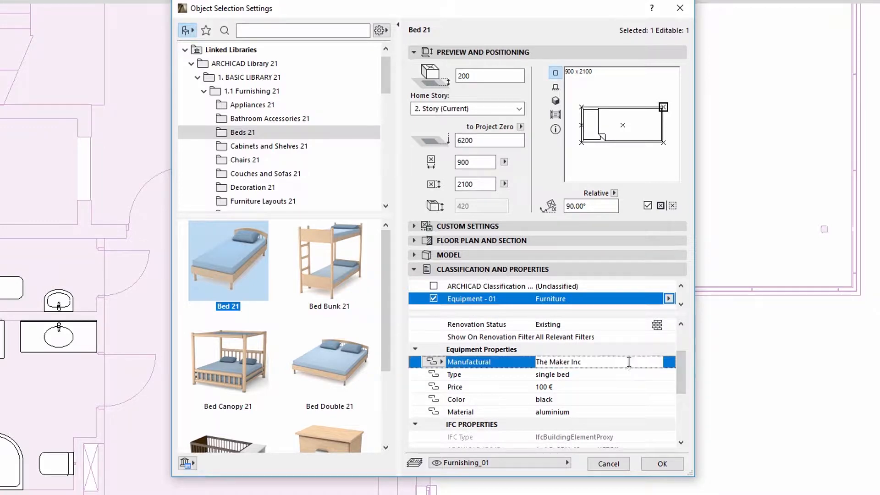
pyautogui.click(627, 376)
pyautogui.click(625, 390)
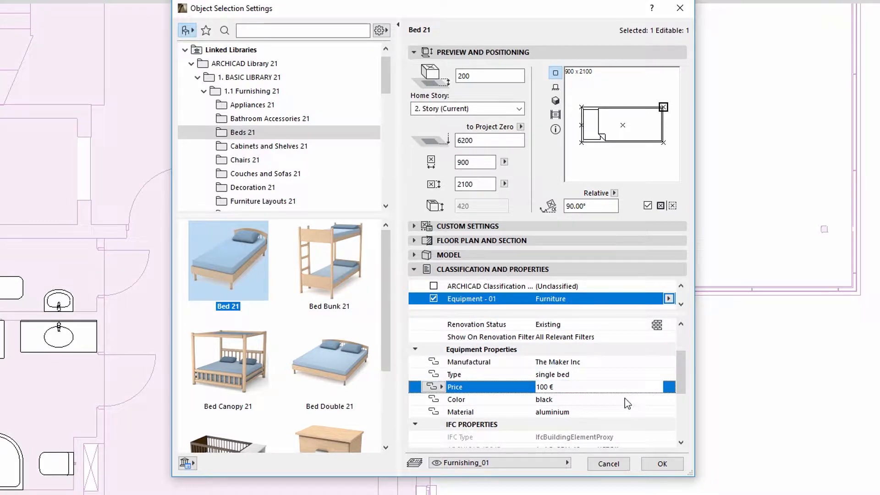
pyautogui.doubleClick(626, 400)
pyautogui.click(625, 413)
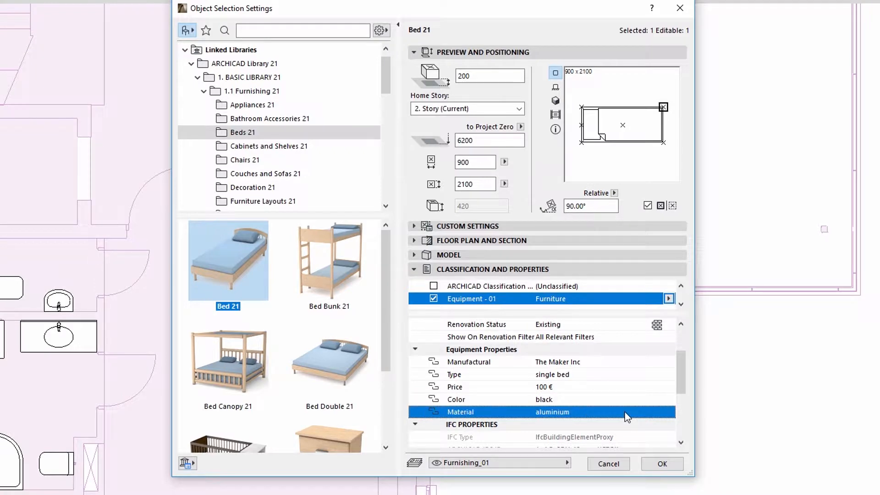
pyautogui.click(625, 411)
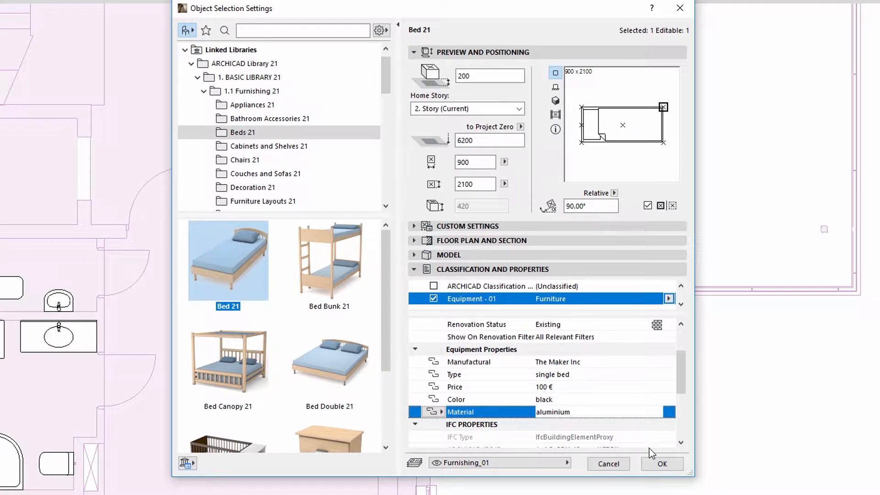
pyautogui.click(658, 464)
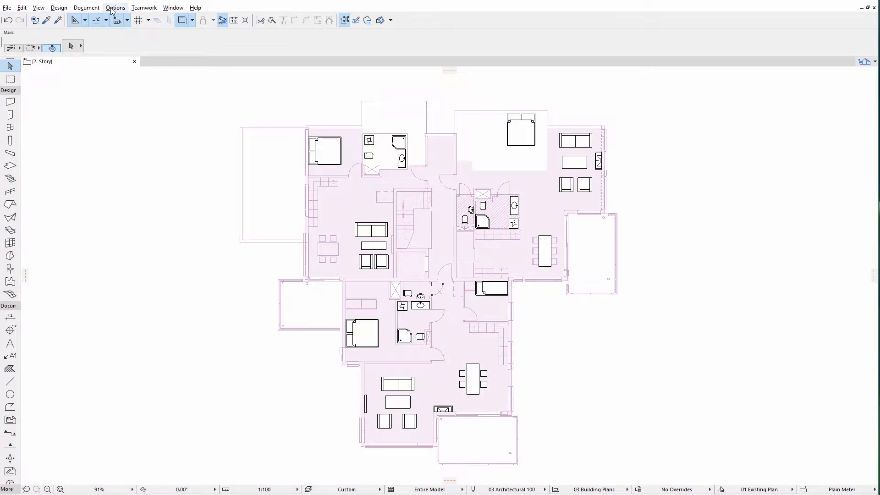
# Examine the properties available for the Furniture, Sanitary and MEP classes of Equipment - 01 in the Classification Manager.
pyautogui.click(115, 8)
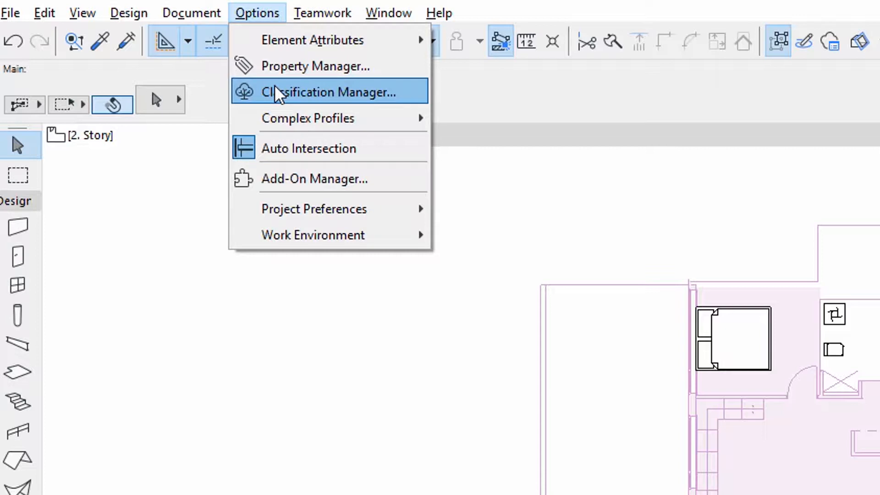
pyautogui.click(275, 87)
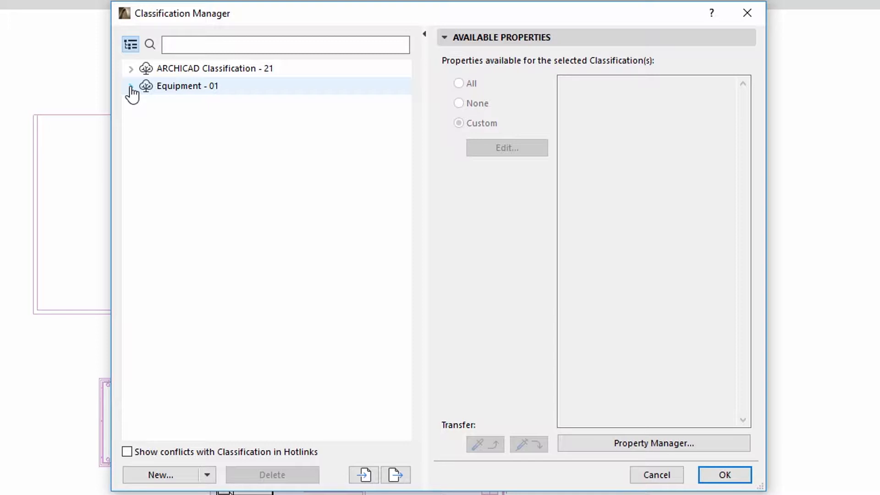
pyautogui.click(131, 86)
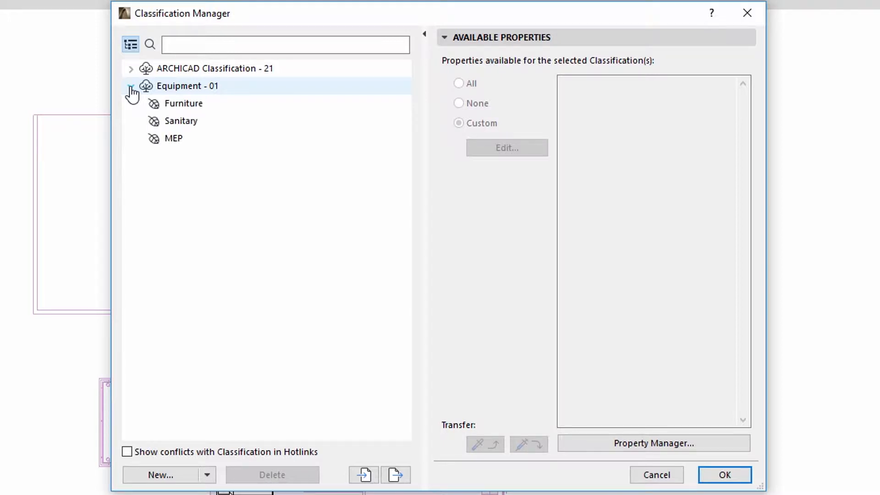
pyautogui.click(166, 102)
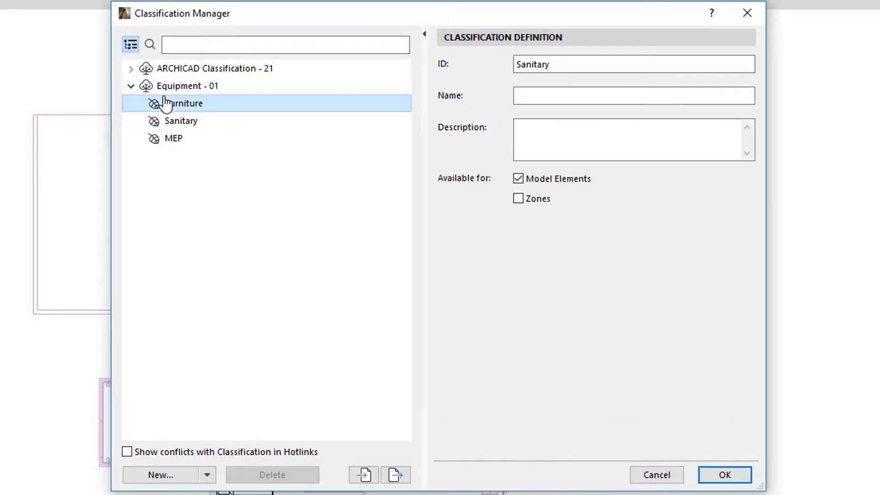
pyautogui.click(172, 121)
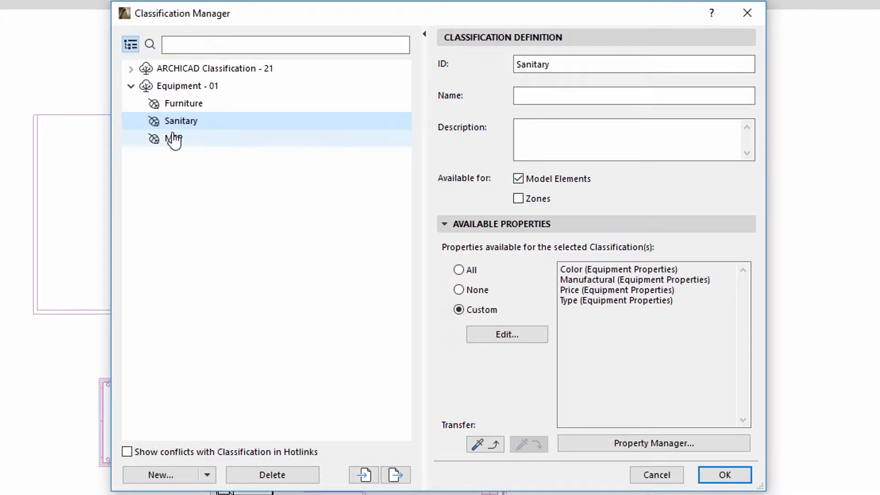
pyautogui.click(173, 139)
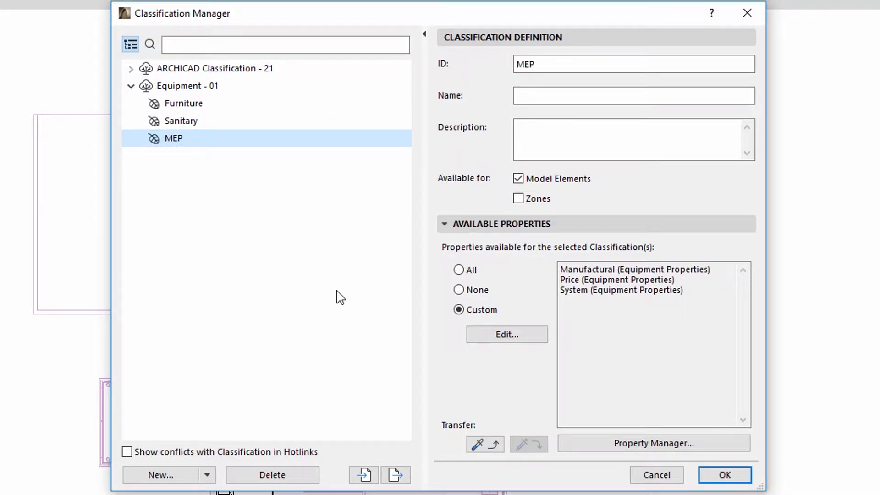
# Inspect the classification availability of every property in the Equipment Properties group, from Manufactural to System, in the Property Manager.
pyautogui.click(603, 443)
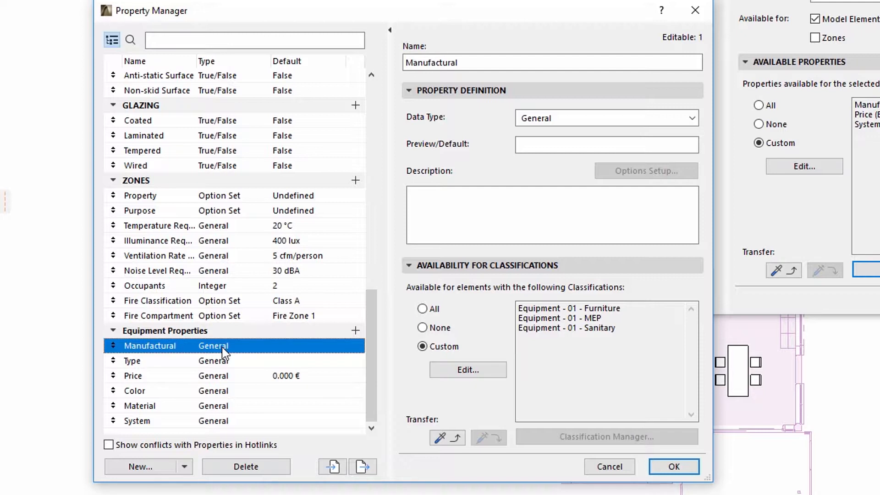
pyautogui.click(224, 362)
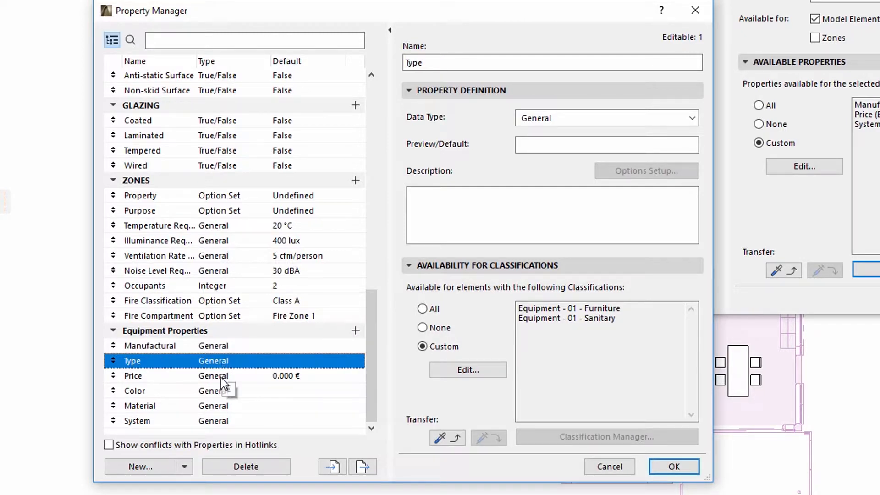
pyautogui.click(221, 377)
pyautogui.click(218, 391)
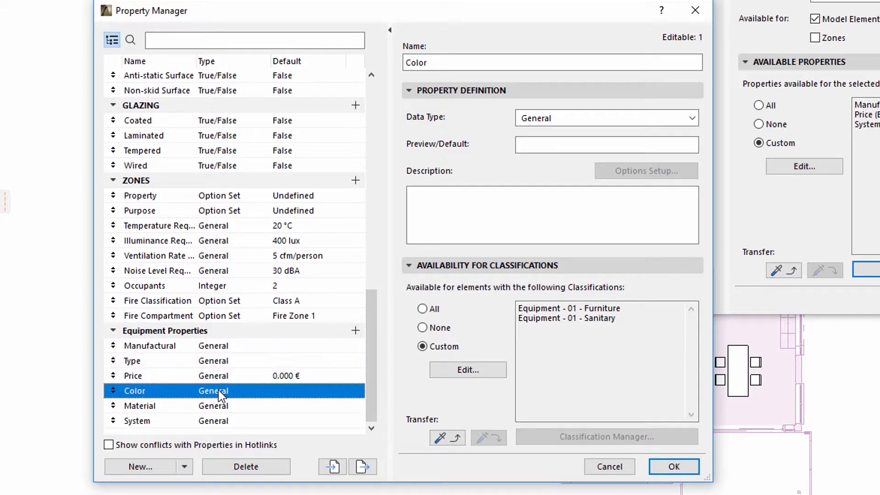
pyautogui.click(214, 406)
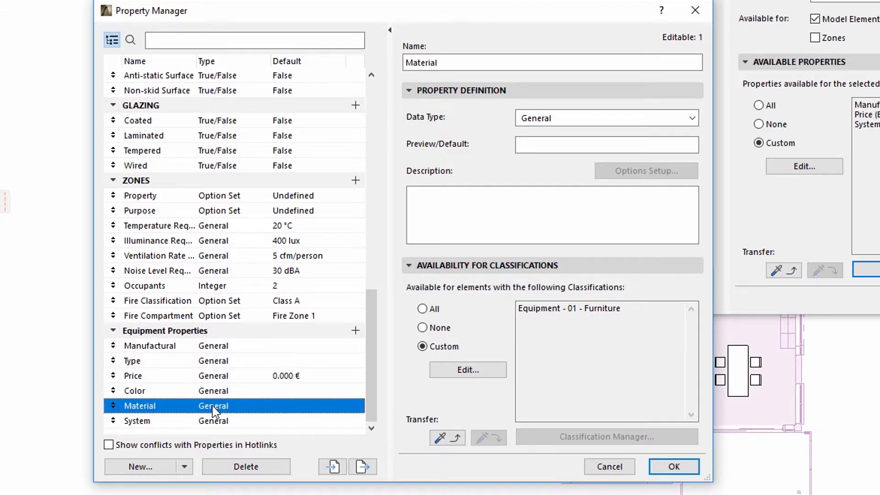
pyautogui.click(212, 421)
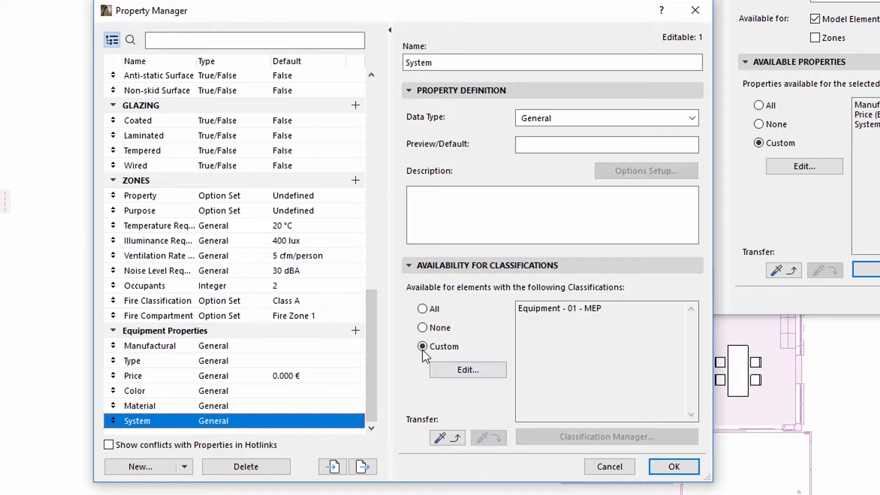
# Check the custom classification availability of the System property, and accept and close the property and classification managers.
pyautogui.click(442, 367)
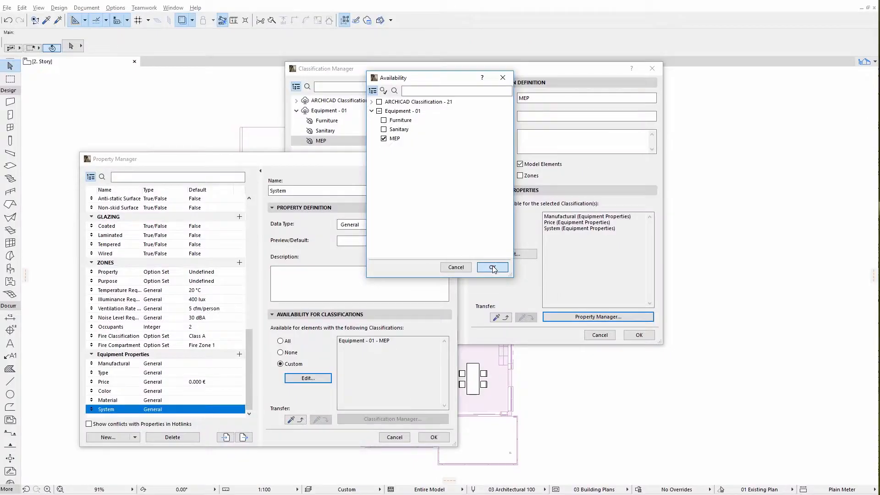
pyautogui.click(510, 337)
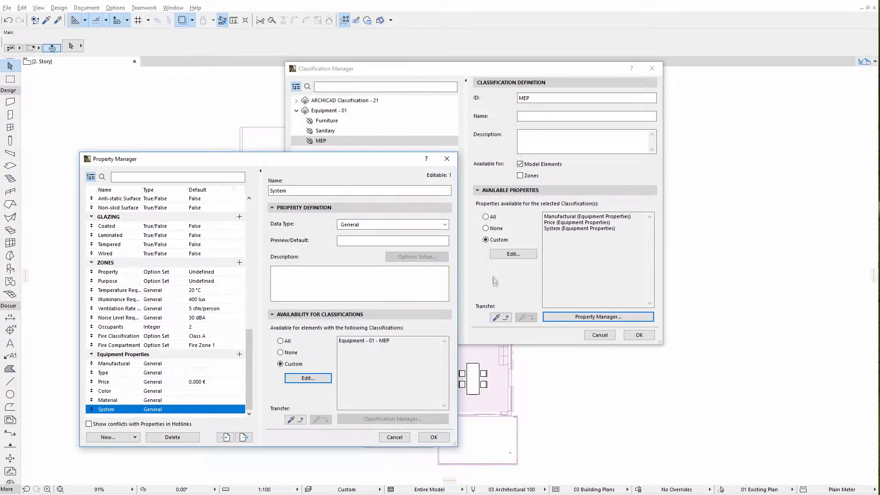
pyautogui.click(433, 437)
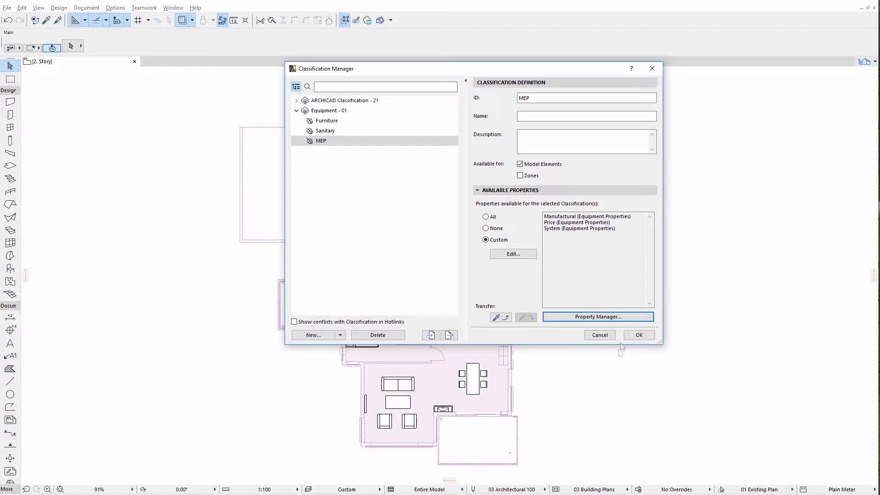
pyautogui.click(629, 335)
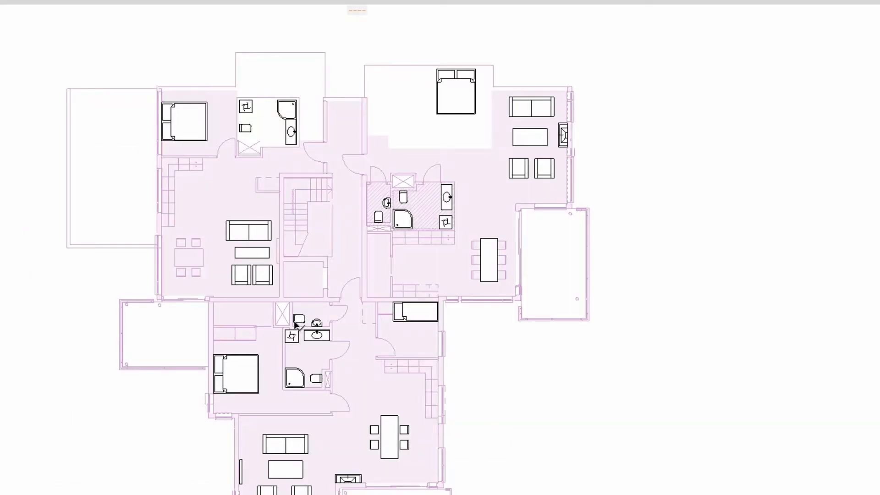
# Set the Manufactural property of the small-bathroom toilet in the lower apartment to The Maker Inc and its Type to top flush.
pyautogui.doubleClick(295, 324)
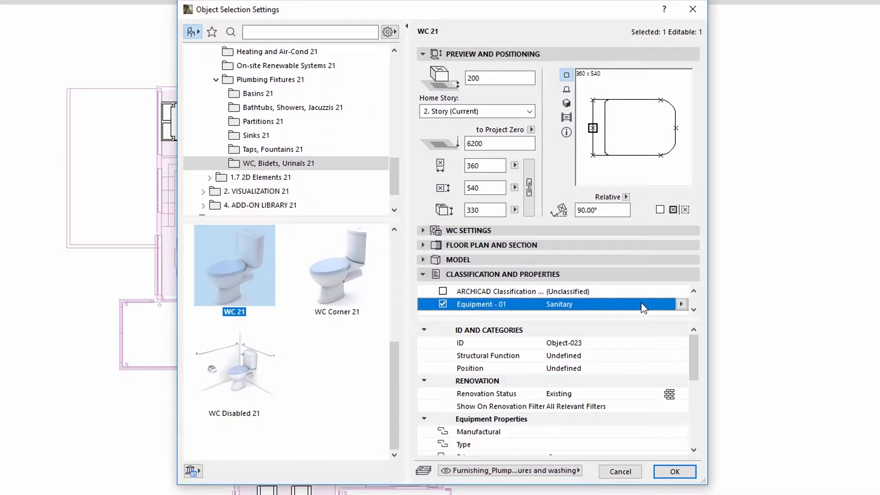
pyautogui.click(681, 303)
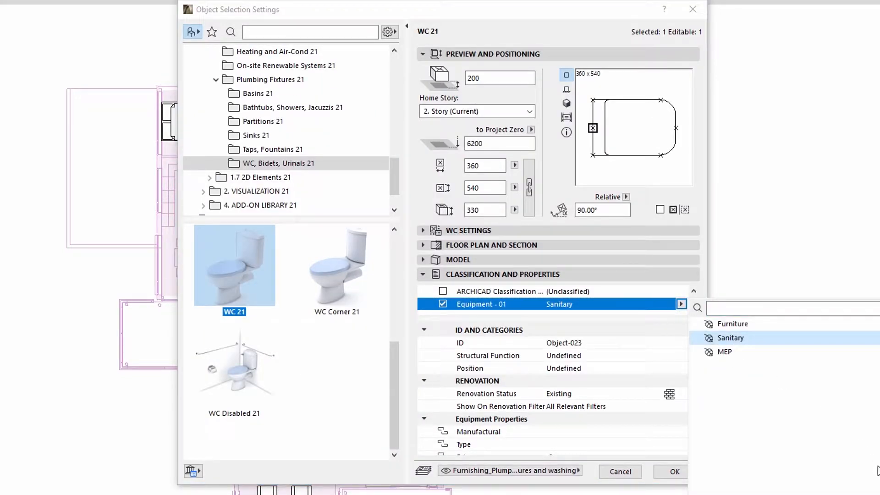
pyautogui.moveTo(692, 374); pyautogui.dragTo(695, 401)
pyautogui.click(578, 356)
pyautogui.write('The ')
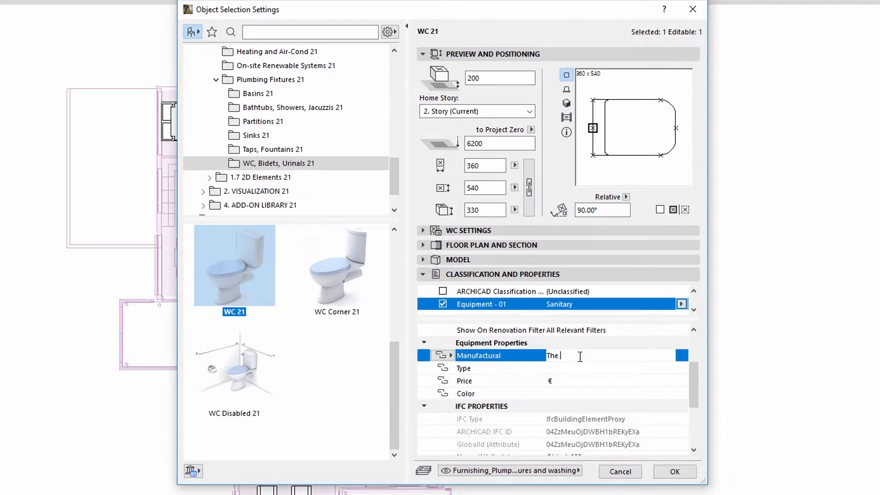
pyautogui.write('Maker Inc')
pyautogui.click(579, 368)
pyautogui.write('top flush')
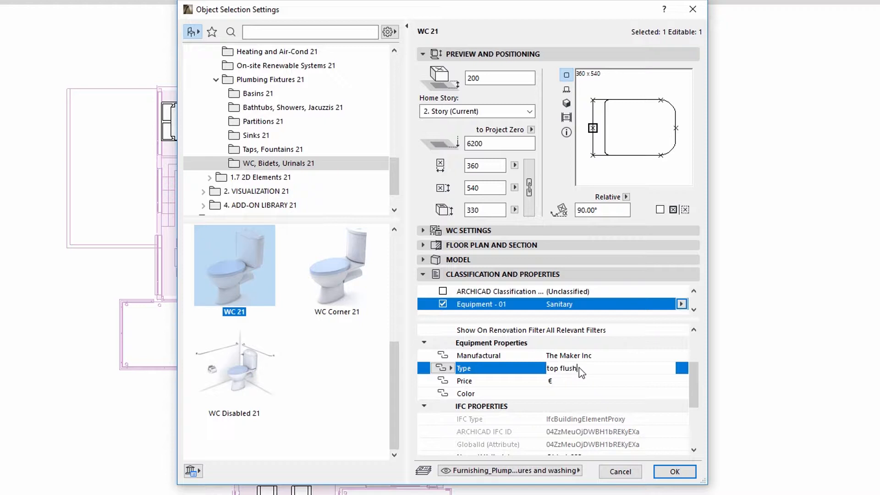
# Set the toilet's Price to 200 € and Color to white, and apply the object settings.
pyautogui.click(549, 380)
pyautogui.write('200')
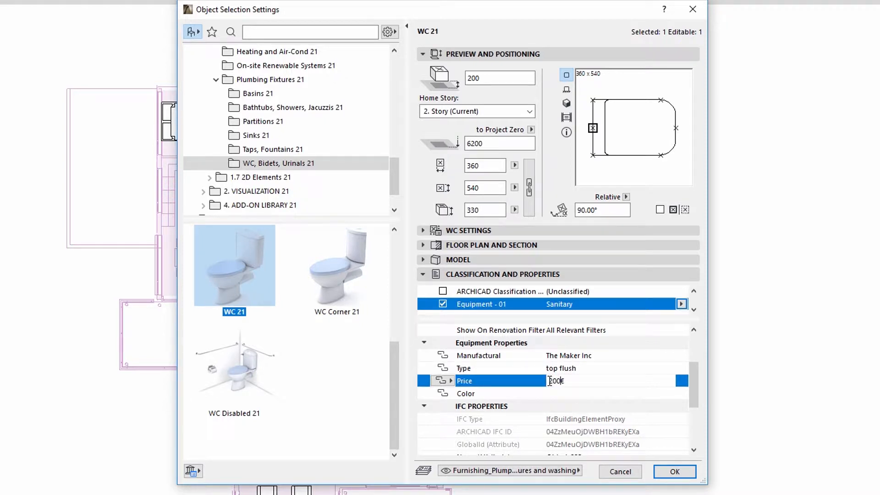
pyautogui.click(557, 393)
pyautogui.write('white')
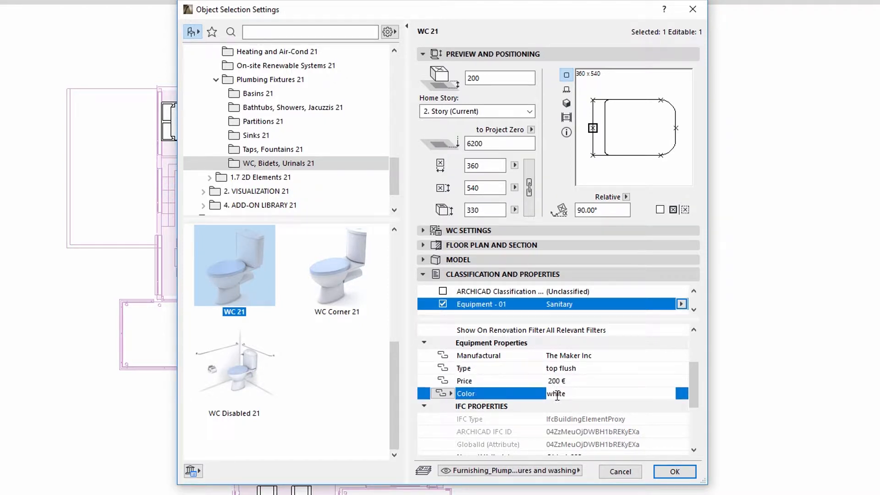
pyautogui.click(673, 471)
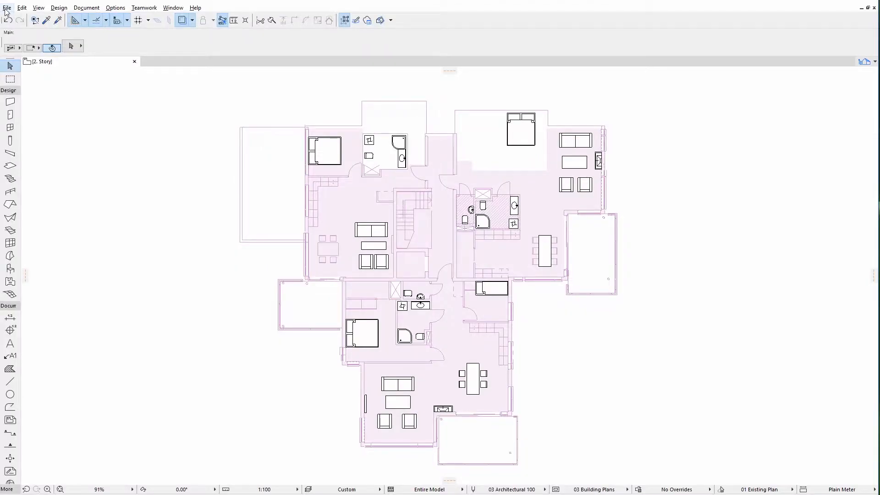
# Save the project as an ARCHICAD Solo Project named Furniture in the Interior design folder.
pyautogui.click(7, 8)
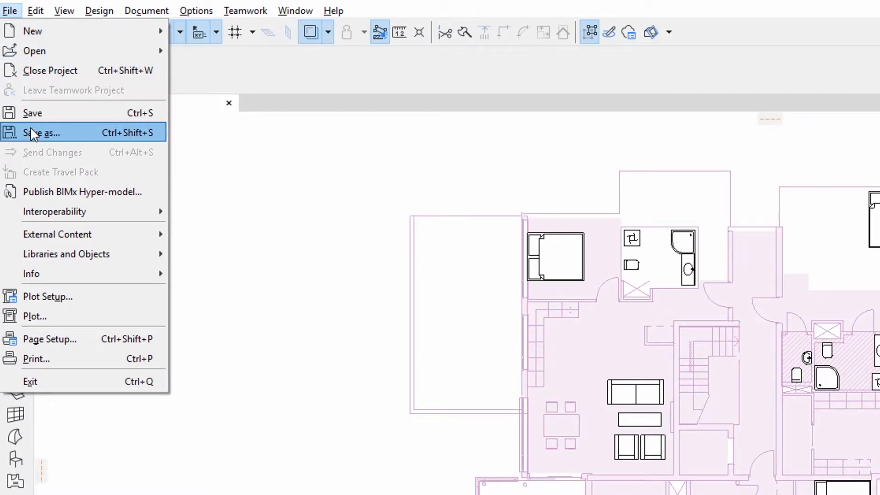
pyautogui.click(30, 129)
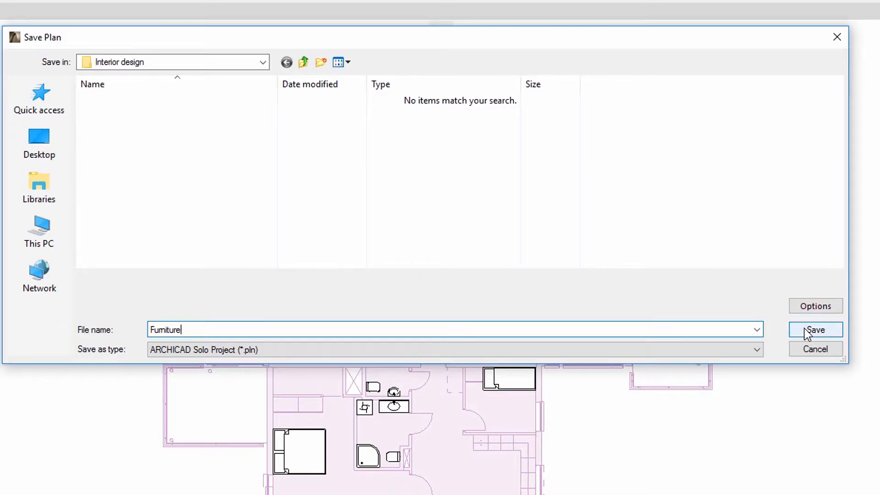
pyautogui.click(815, 330)
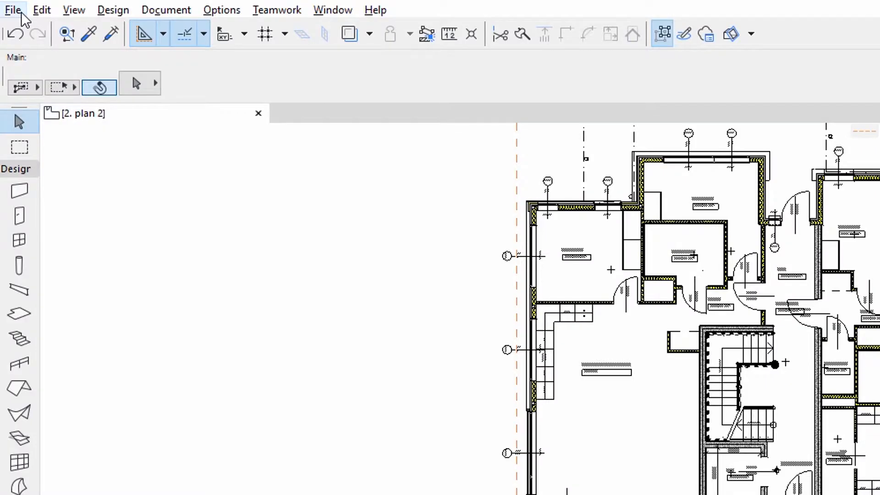
# Start placing a hotlink and choose the Furniture project file from the Interior design folder as a new module.
pyautogui.click(11, 6)
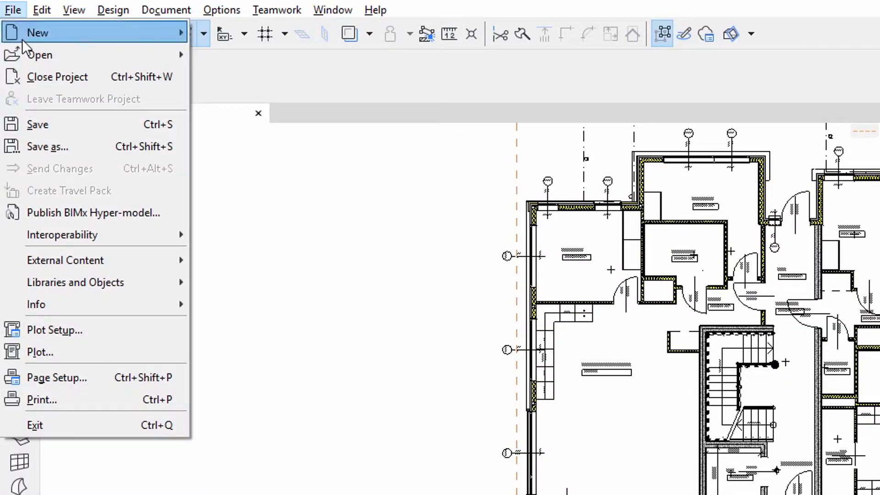
pyautogui.moveTo(34, 254)
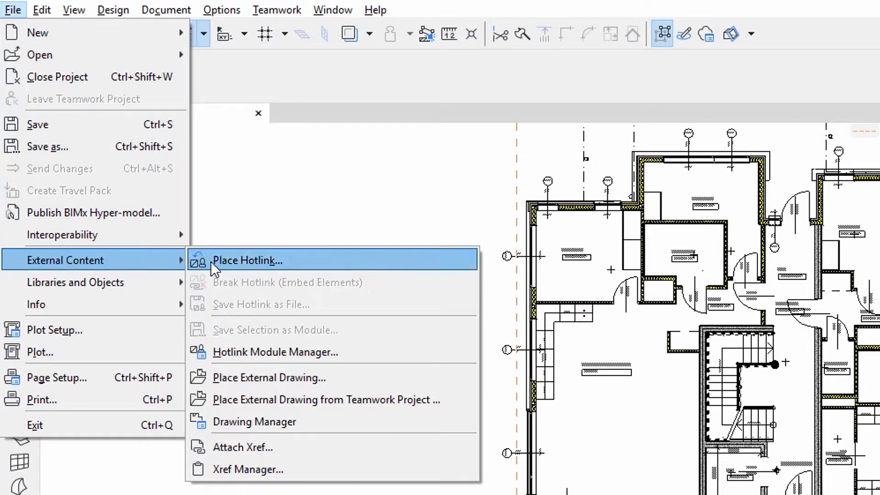
pyautogui.click(212, 261)
pyautogui.click(474, 129)
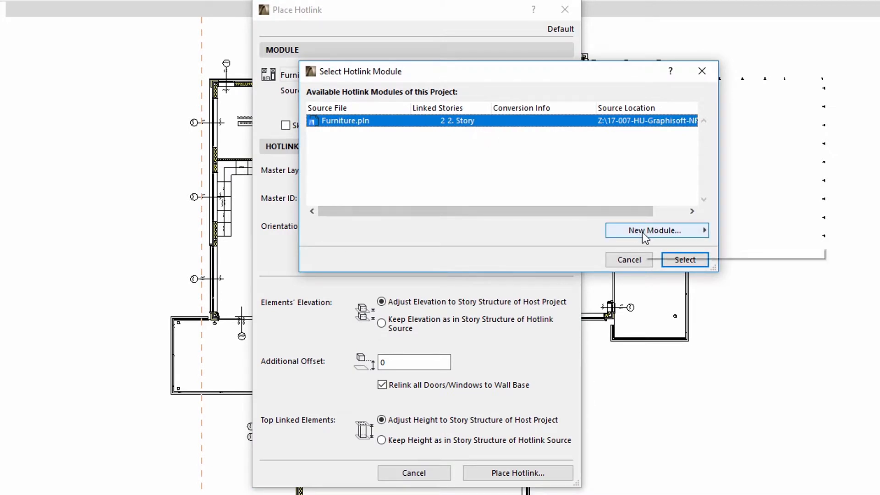
pyautogui.click(643, 233)
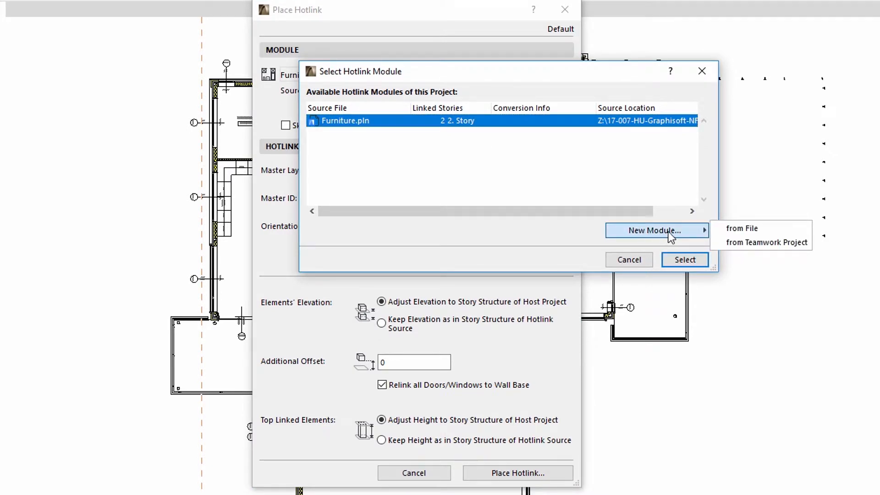
pyautogui.click(722, 229)
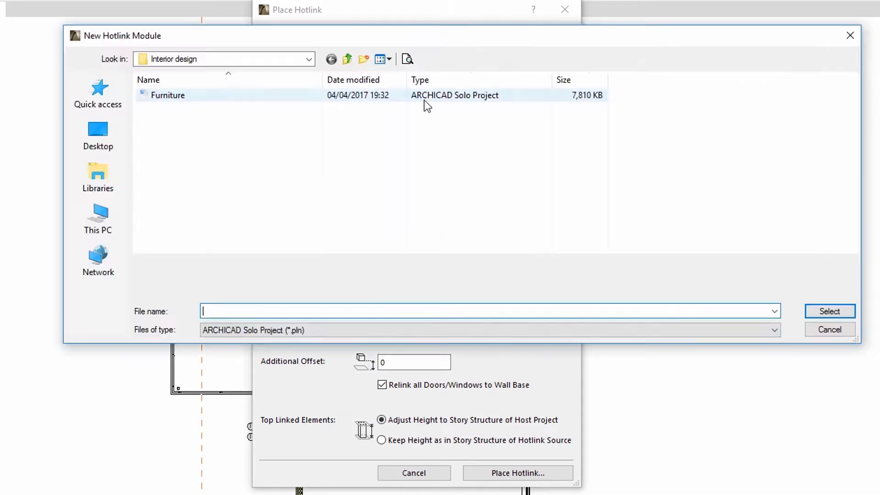
pyautogui.click(424, 98)
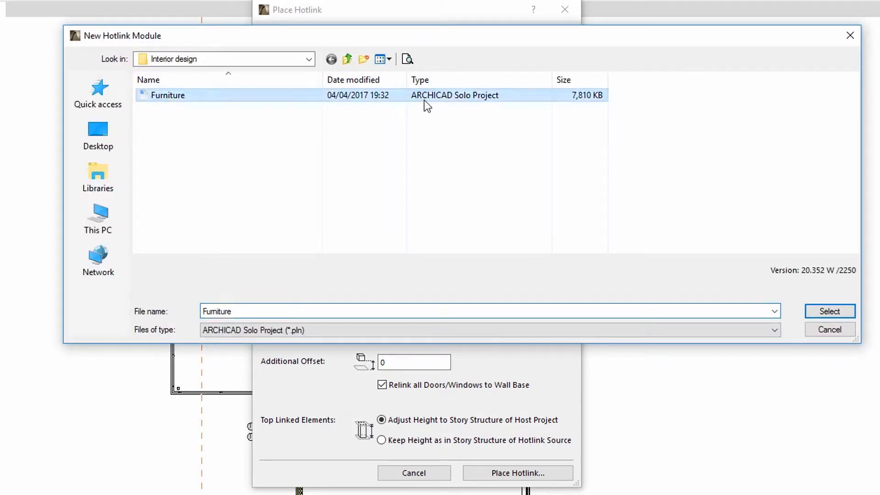
pyautogui.click(824, 310)
# Limit the module to the single story 2. Story, select Furniture.pln, and place the hotlink in the plan.
pyautogui.click(383, 143)
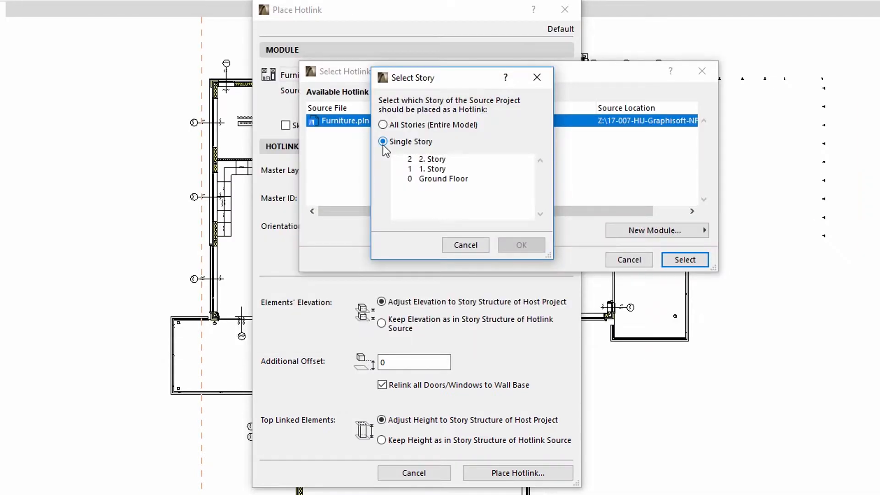
pyautogui.click(417, 161)
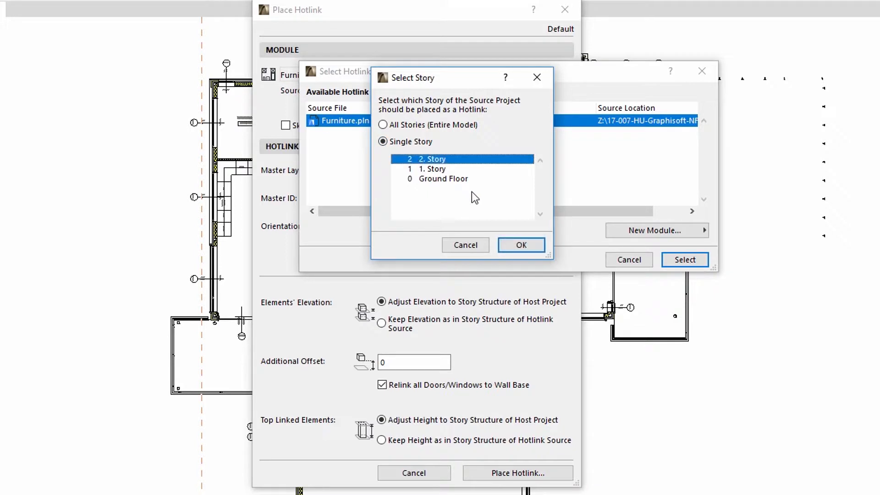
pyautogui.click(509, 241)
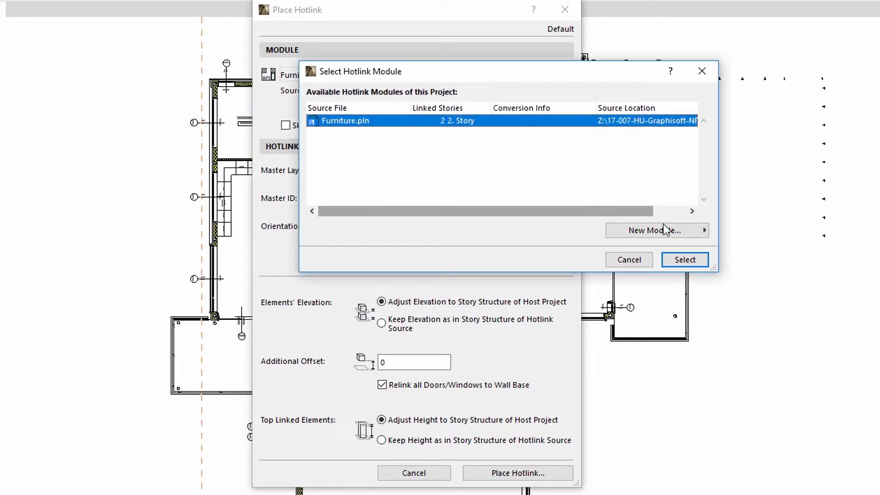
pyautogui.click(686, 259)
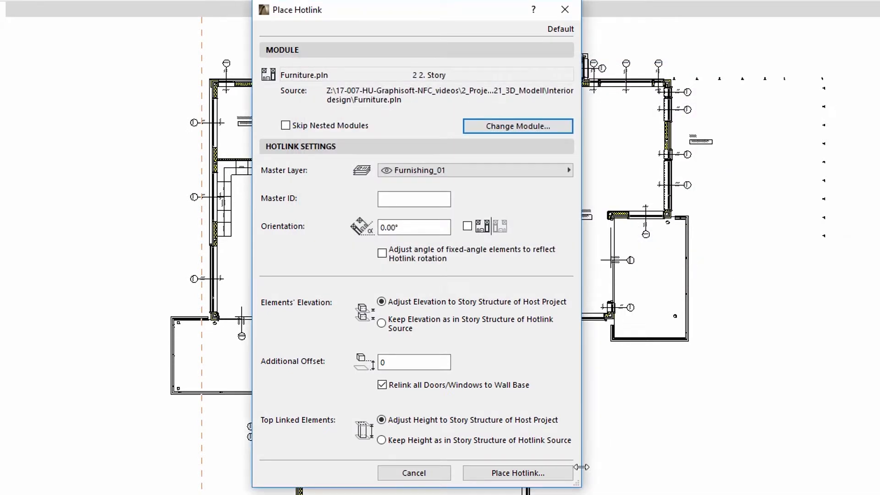
pyautogui.click(518, 473)
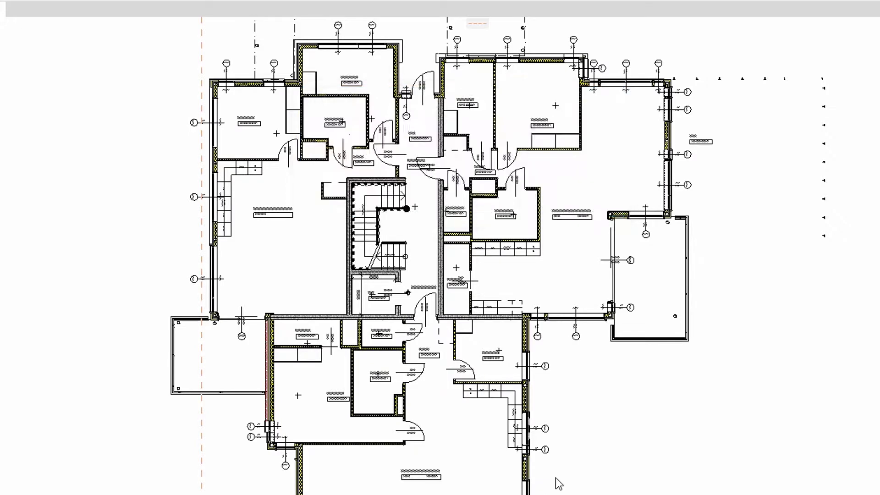
# Examine the classification and equipment properties of the hotlinked single bed in the lower apartment's small bedroom, and close its settings without changes.
pyautogui.scroll(5, 576, 230)
pyautogui.click(576, 223)
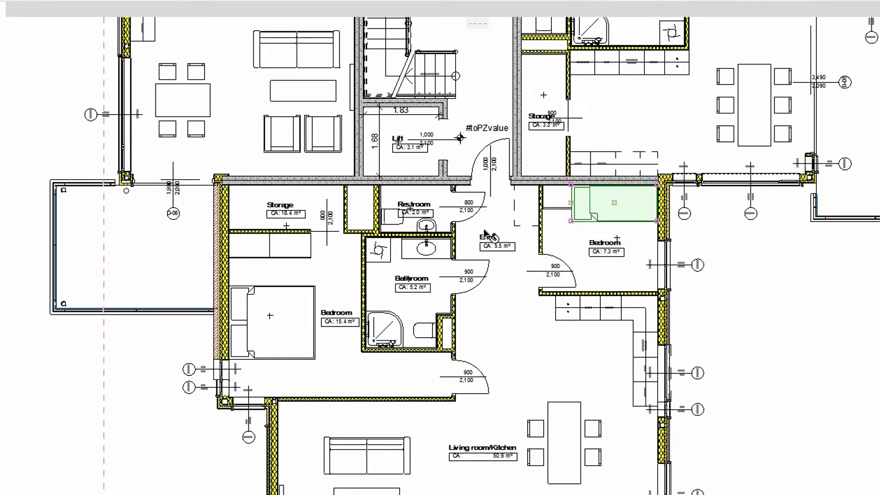
pyautogui.hotkey('ctrl', 't')
pyautogui.click(735, 312)
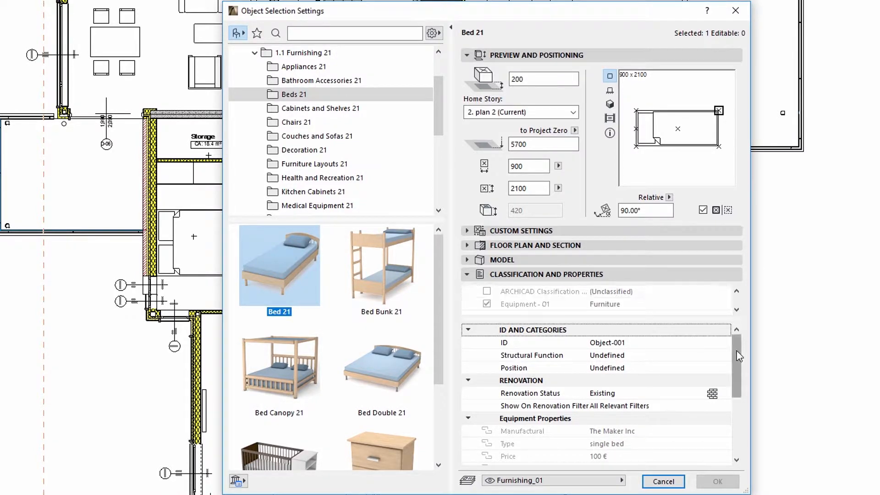
pyautogui.moveTo(736, 357); pyautogui.dragTo(736, 381)
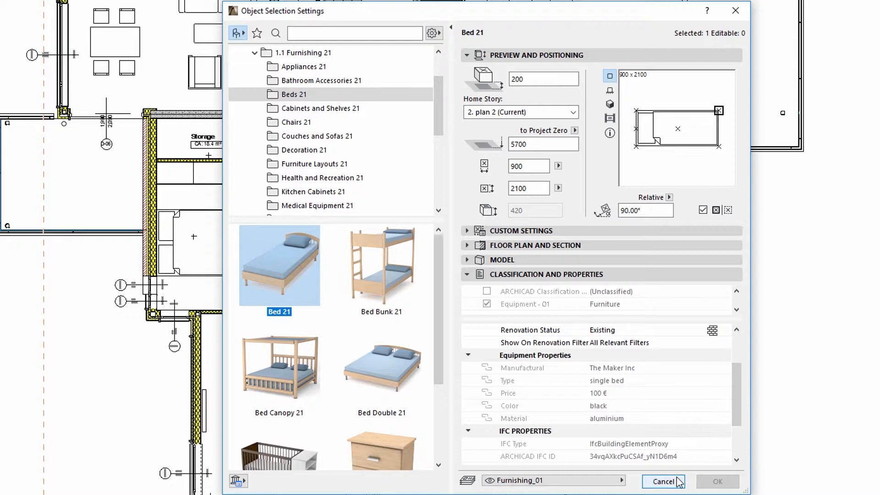
pyautogui.click(663, 481)
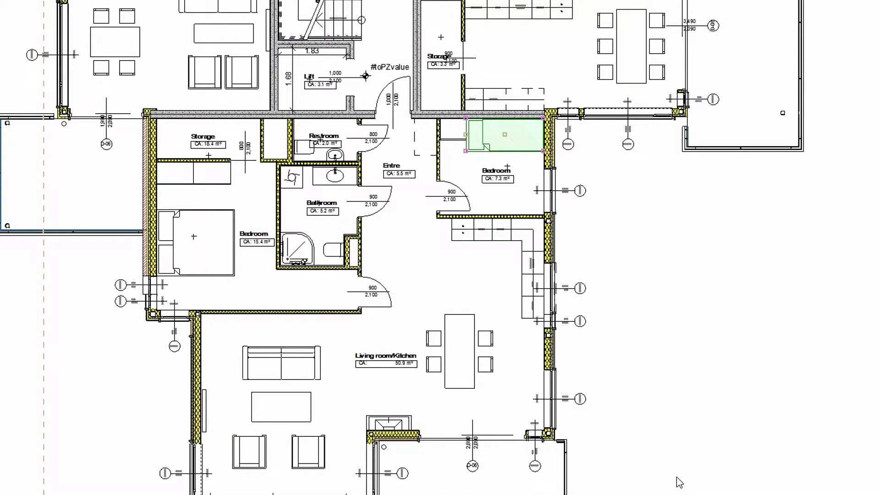
# Copy the hotlinked Furniture classification of the Equipment - 01 system into this project as an editable classification, accepting the notices.
pyautogui.click(206, 14)
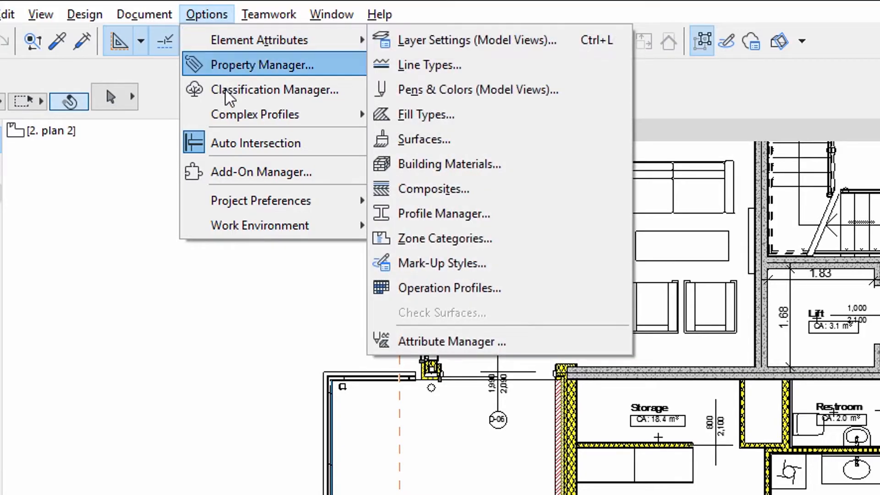
pyautogui.click(229, 92)
pyautogui.click(188, 83)
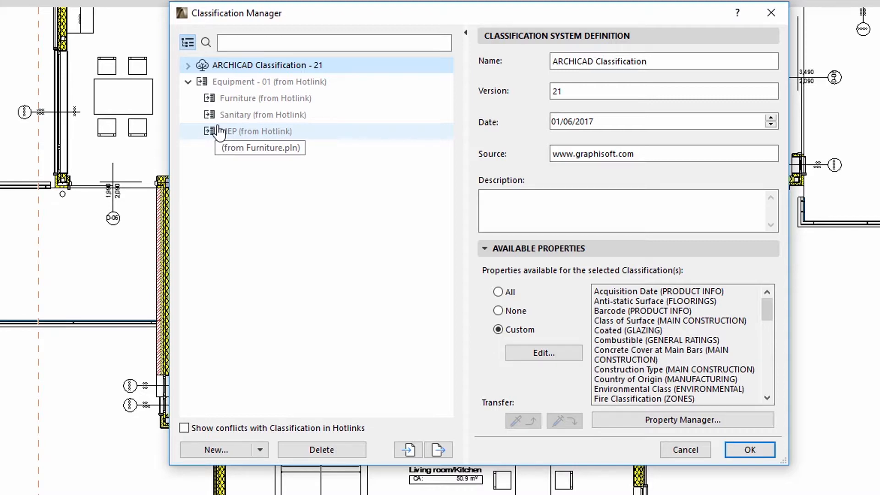
pyautogui.click(210, 99)
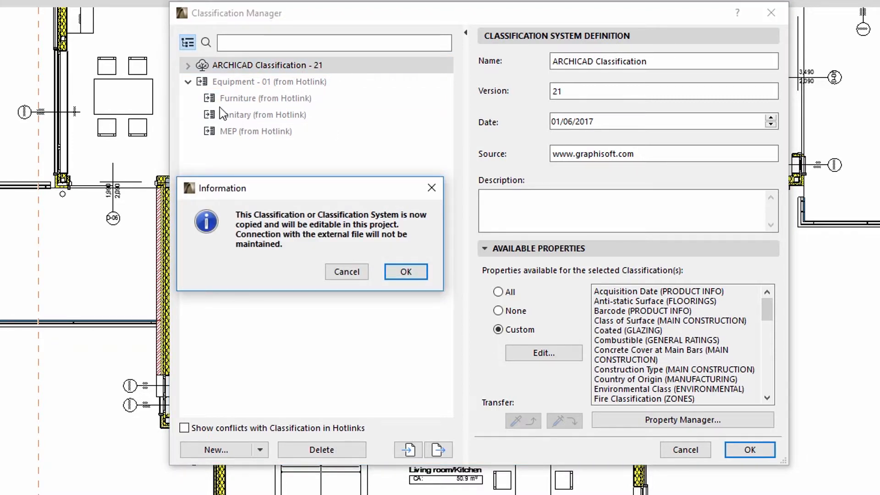
pyautogui.click(405, 273)
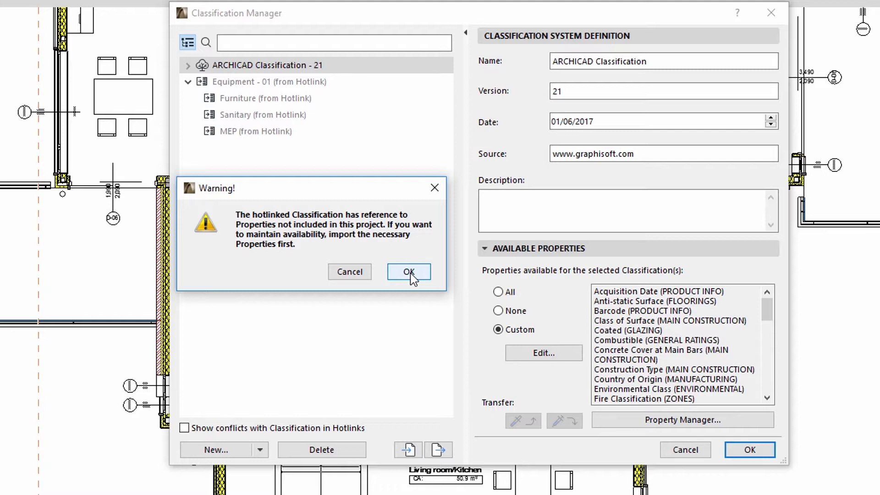
pyautogui.click(409, 273)
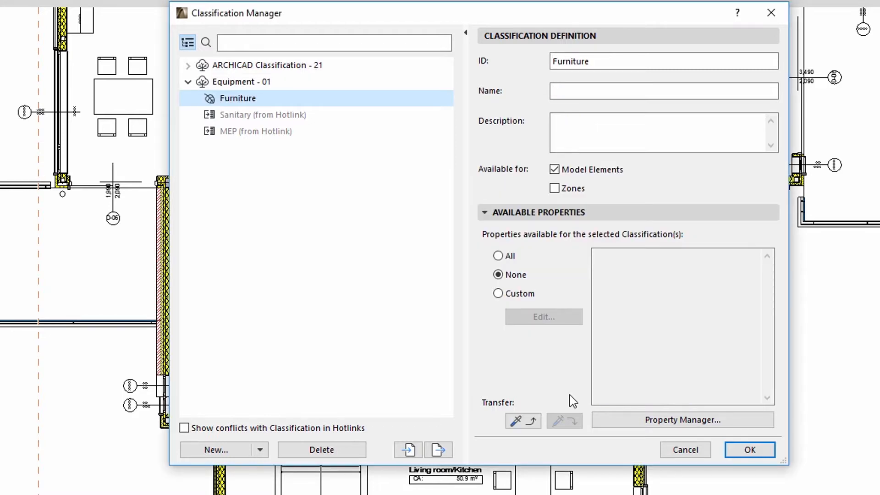
# Copy the hotlinked Material property from the Equipment Properties group into this project as an editable property.
pyautogui.click(603, 417)
pyautogui.moveTo(315, 167); pyautogui.dragTo(316, 391)
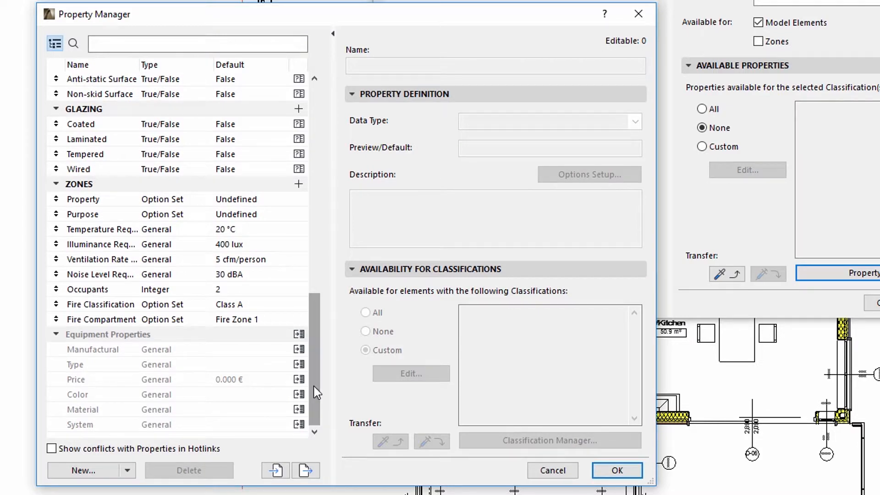
pyautogui.click(186, 411)
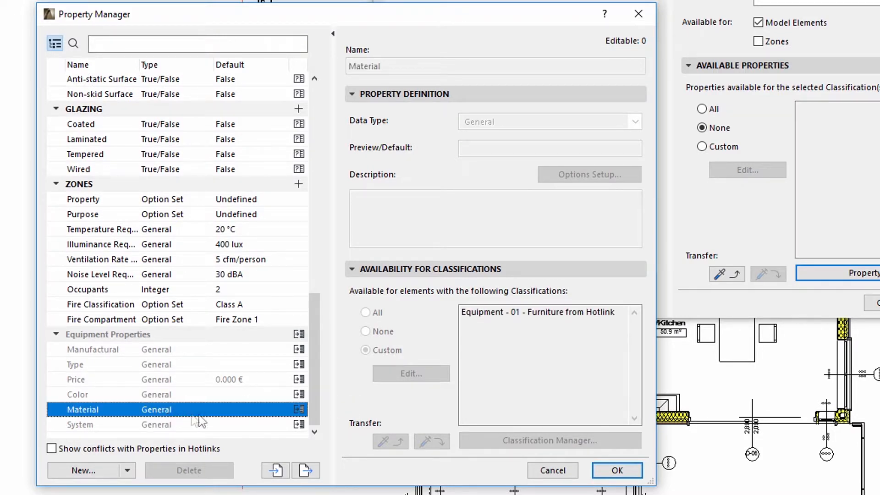
pyautogui.click(299, 409)
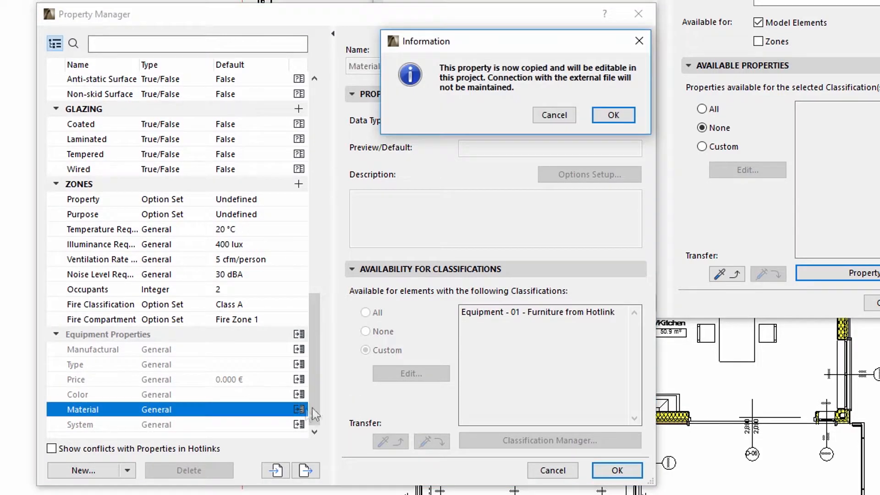
pyautogui.click(613, 115)
pyautogui.click(239, 350)
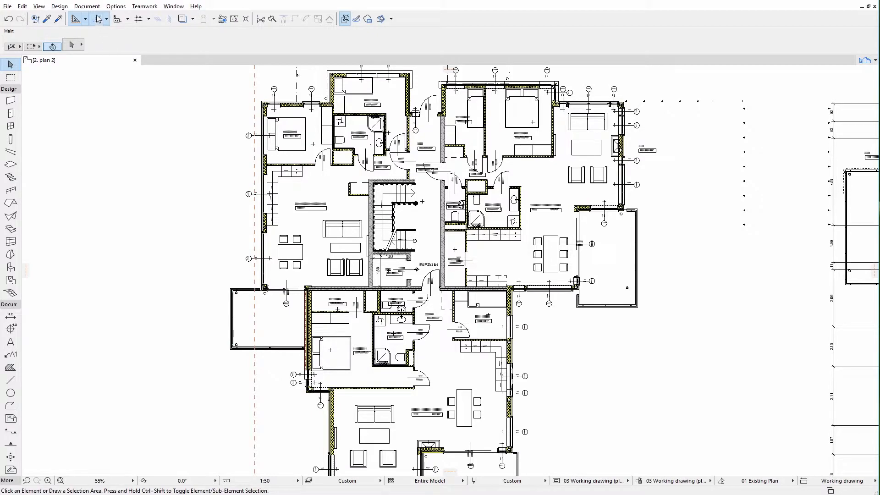
# Create a new Elements schedule scheme with ID 01 and the name Classification.
pyautogui.click(87, 4)
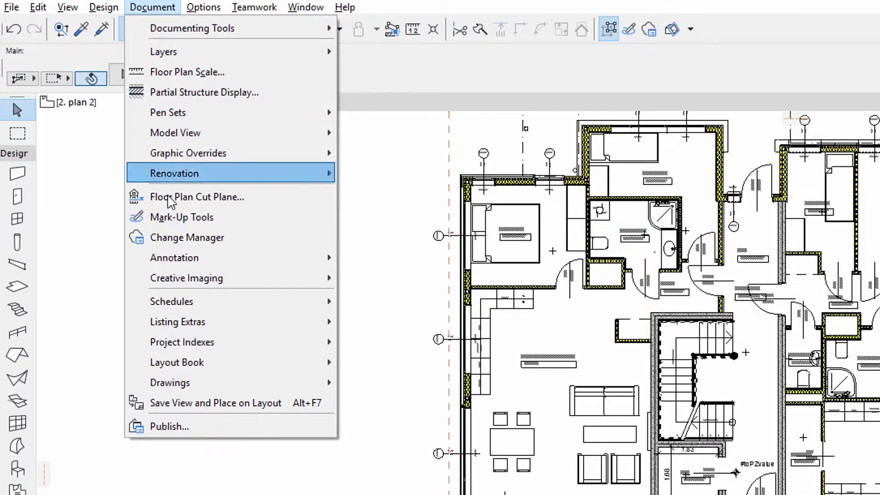
pyautogui.moveTo(165, 302)
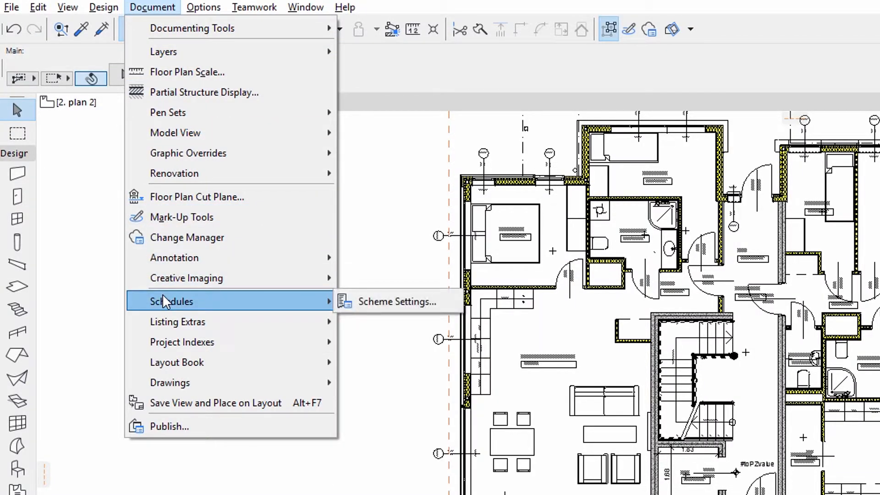
pyautogui.click(393, 301)
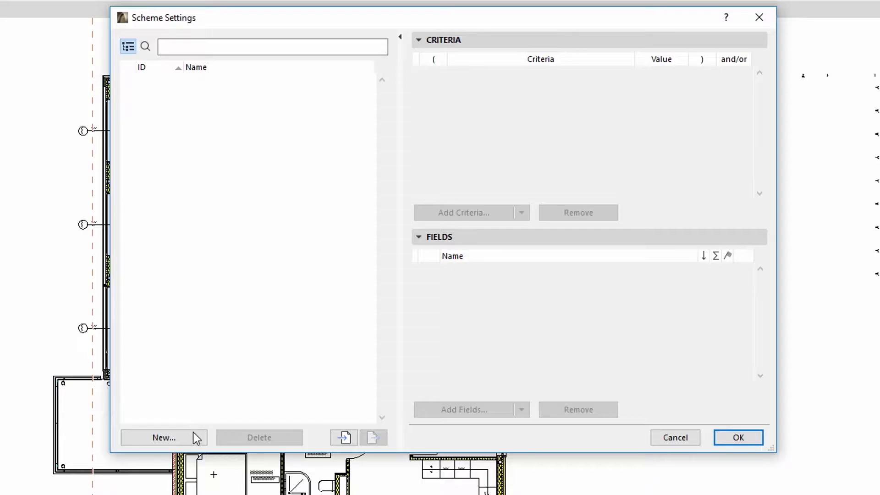
pyautogui.click(192, 436)
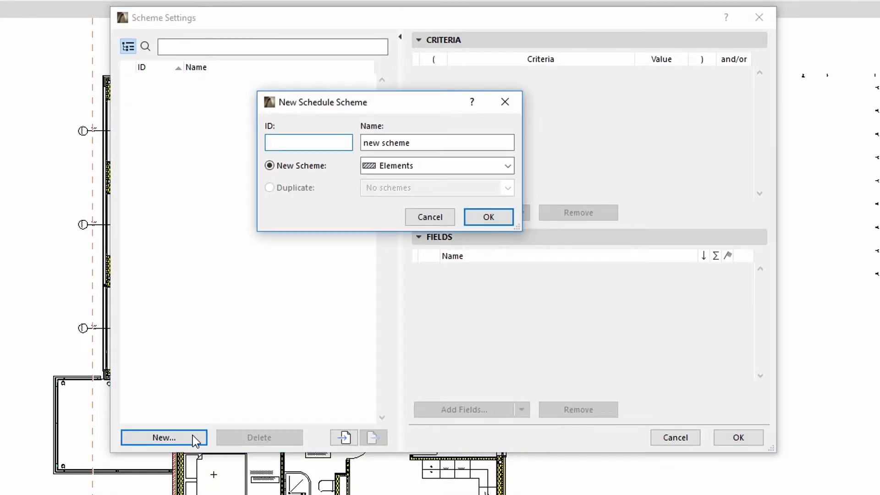
pyautogui.write('01')
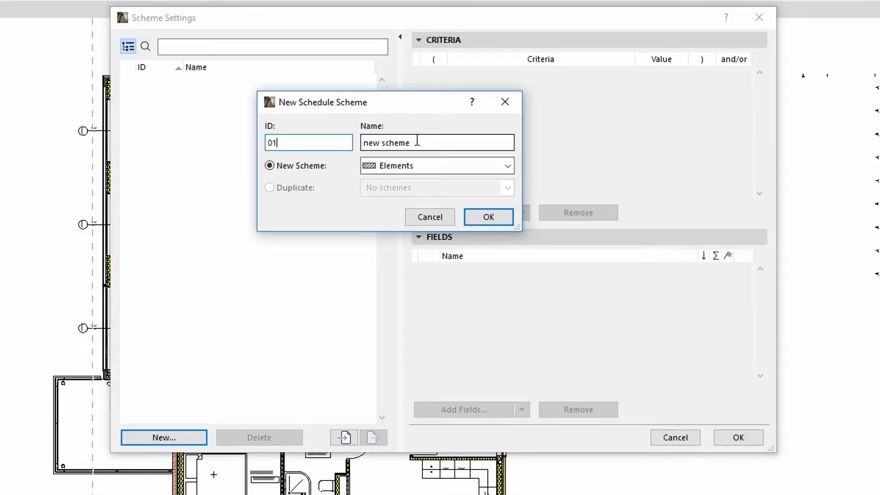
pyautogui.moveTo(418, 139); pyautogui.dragTo(363, 139)
pyautogui.write('Classif')
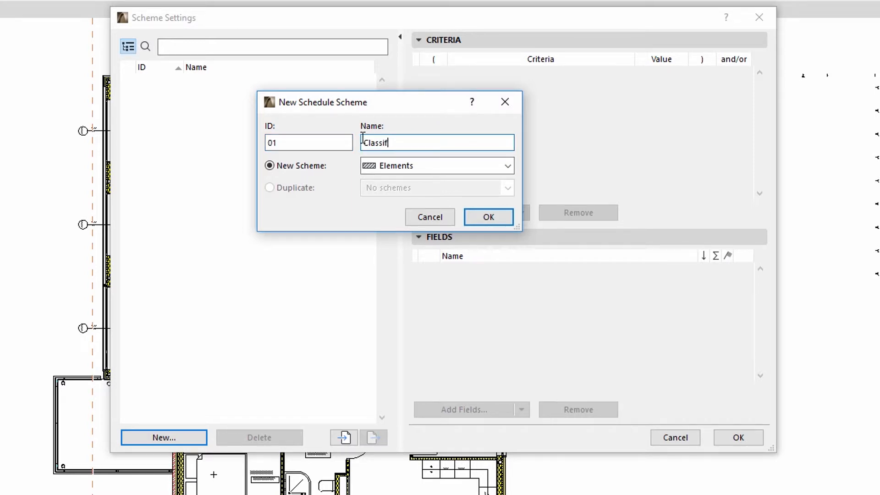
pyautogui.write('ication')
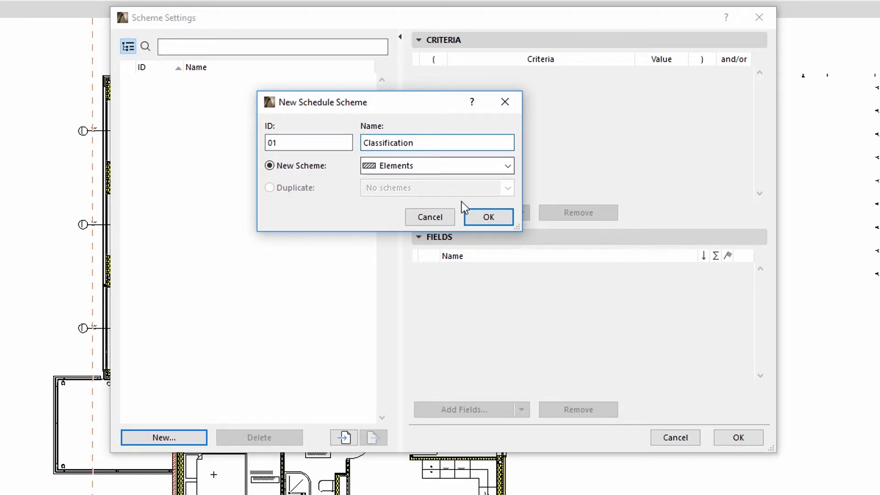
pyautogui.click(478, 216)
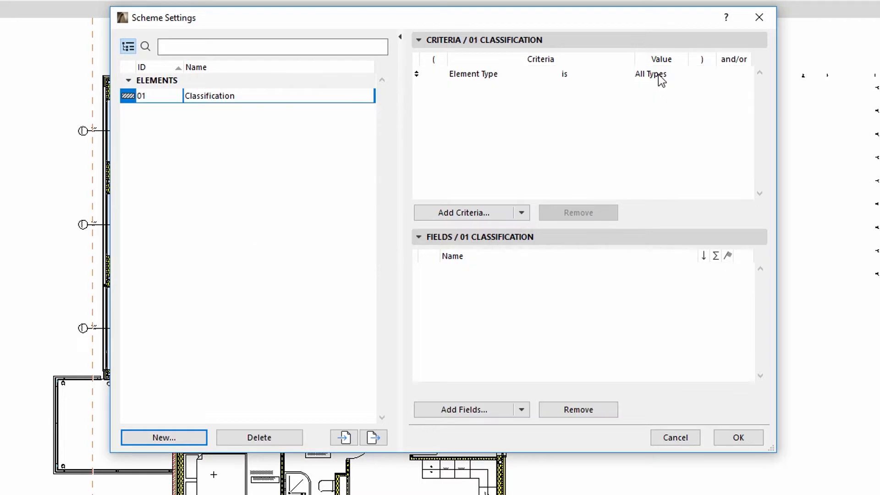
# Set the Classification scheme's Element Type criterion to Object.
pyautogui.click(658, 74)
pyautogui.click(679, 75)
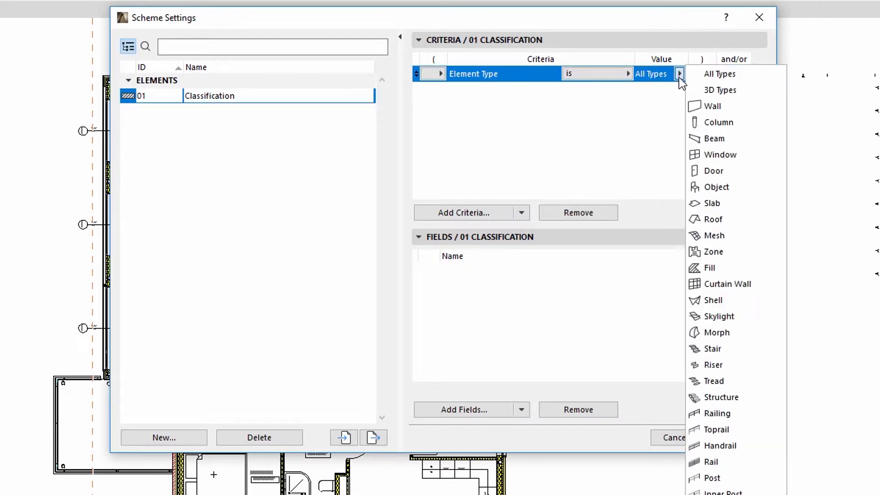
pyautogui.click(722, 191)
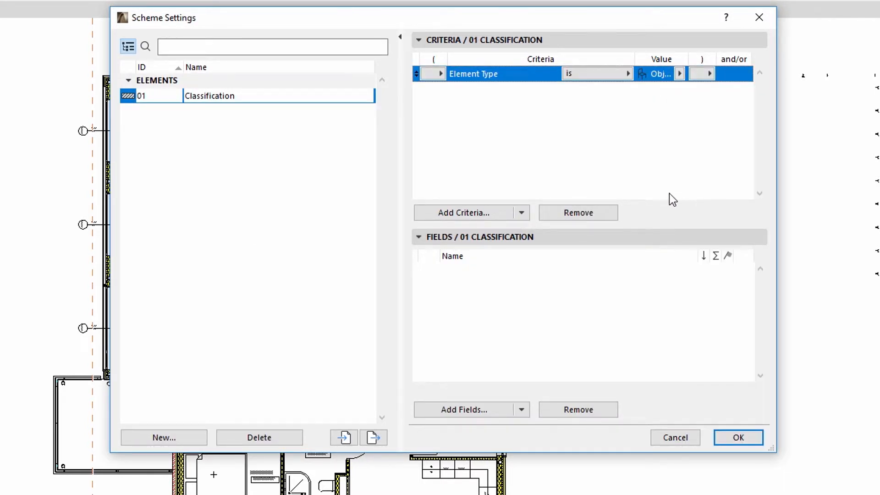
# Add a second criterion requiring the Equipment - 01 classification to be exactly Furniture, using the "is" operator.
pyautogui.click(508, 216)
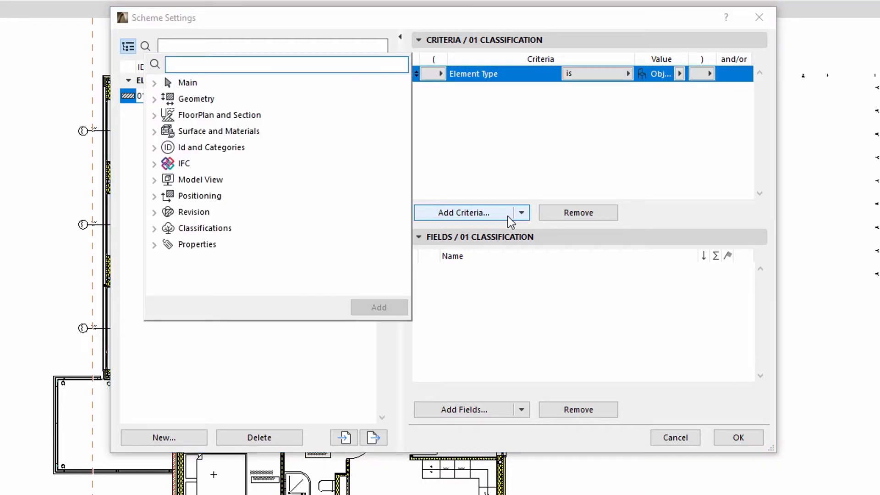
pyautogui.click(155, 229)
pyautogui.click(188, 261)
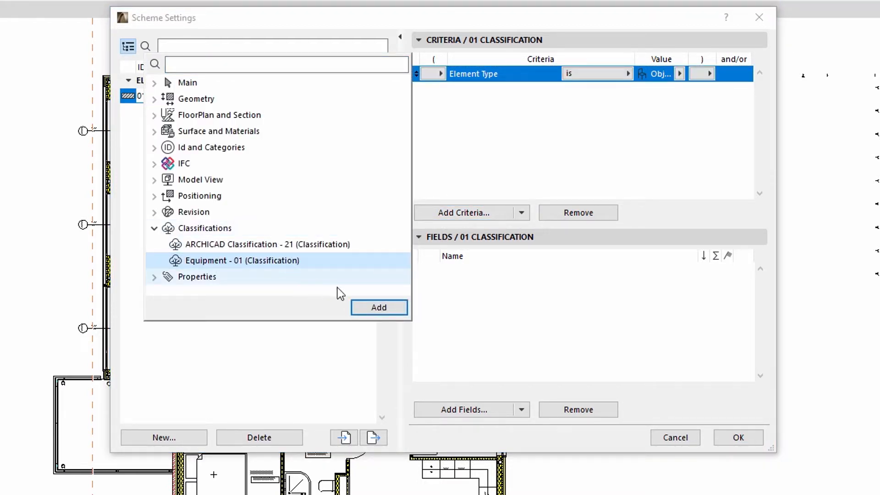
pyautogui.click(379, 308)
pyautogui.click(627, 90)
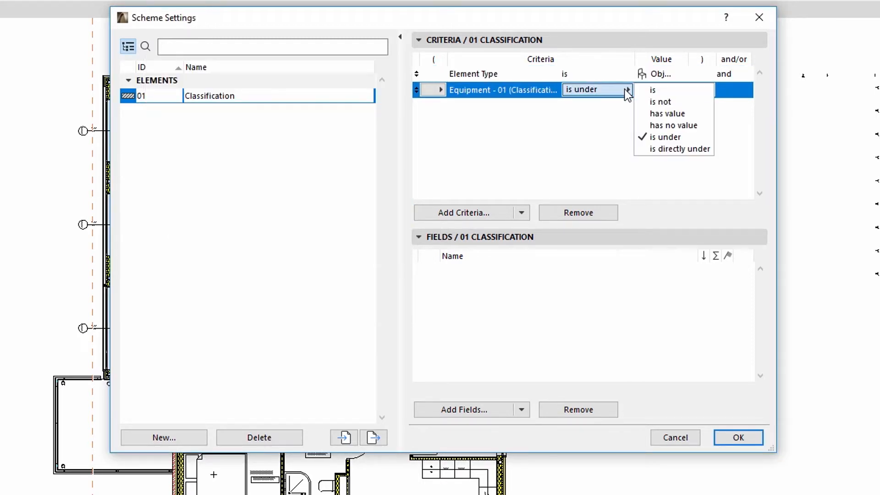
pyautogui.click(653, 90)
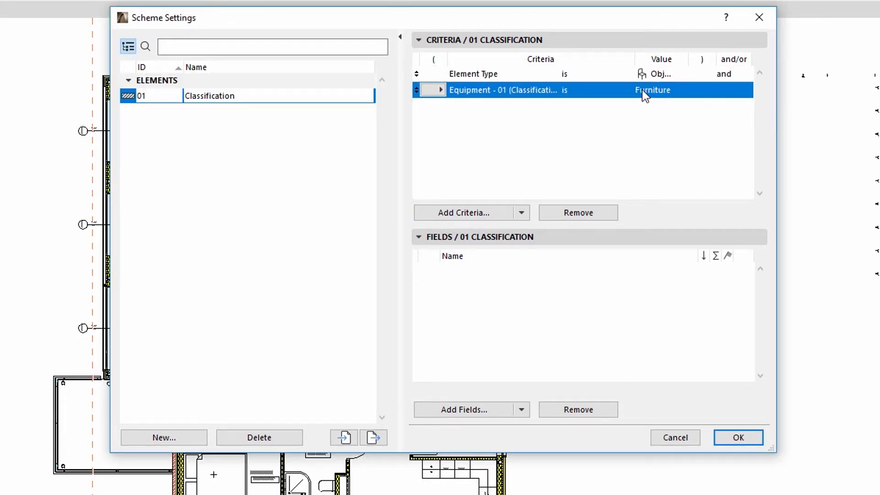
# Add the Equipment Properties Color, Manufactural, Material, Price, System and Type as schedule fields, and accept the scheme settings.
pyautogui.click(495, 408)
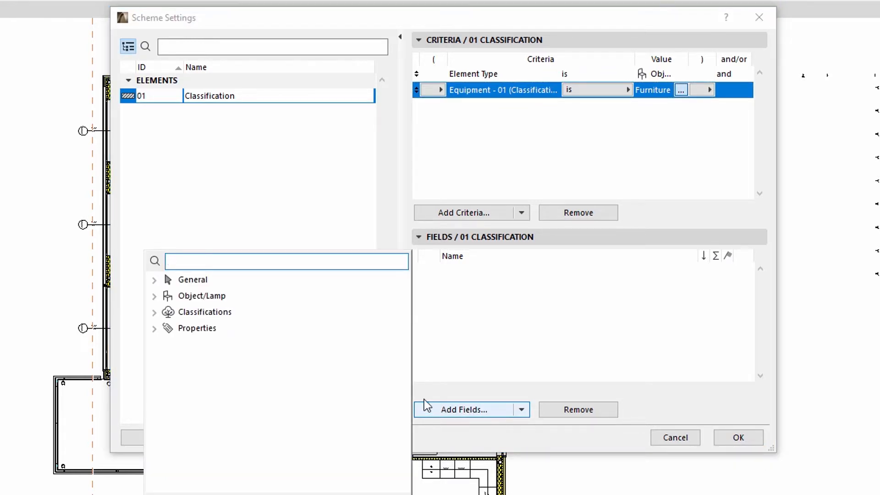
pyautogui.click(154, 328)
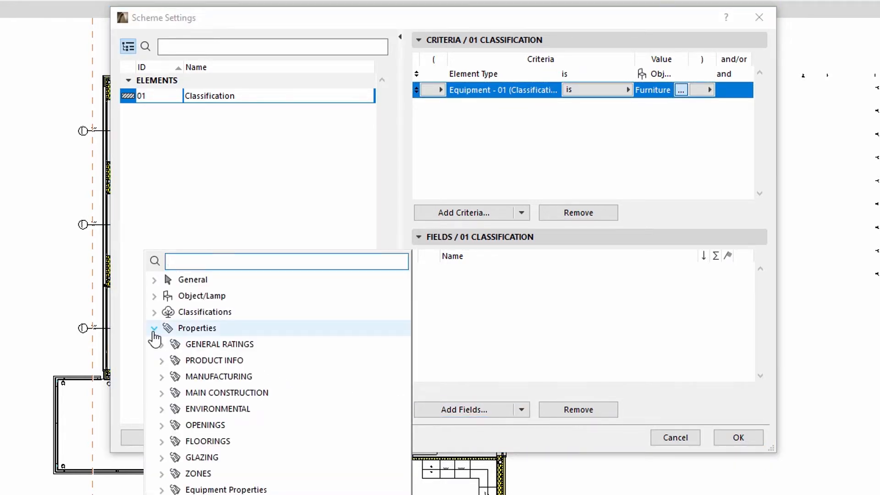
pyautogui.click(161, 490)
pyautogui.click(178, 324)
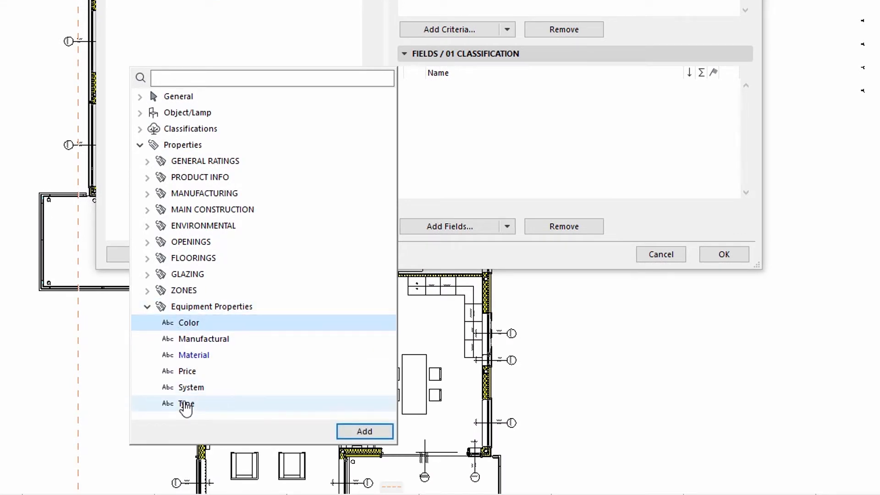
pyautogui.keyDown('shift'); pyautogui.click(188, 404); pyautogui.keyUp('shift')
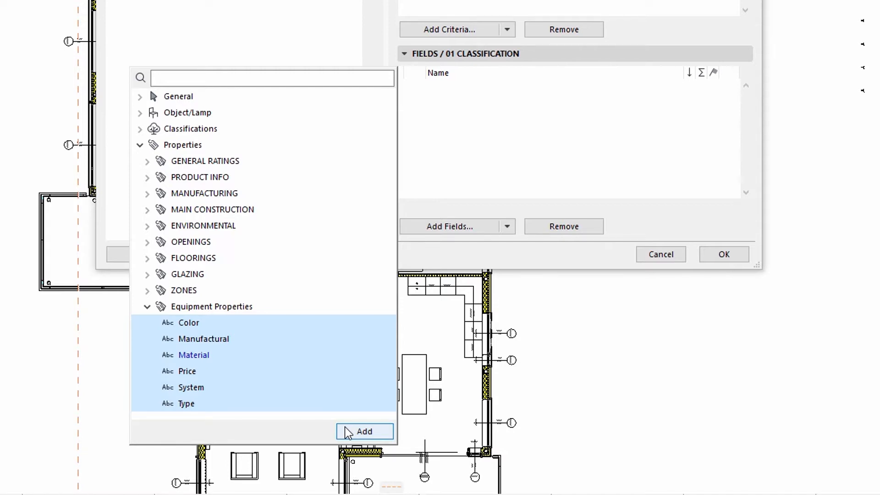
pyautogui.click(364, 431)
pyautogui.click(474, 202)
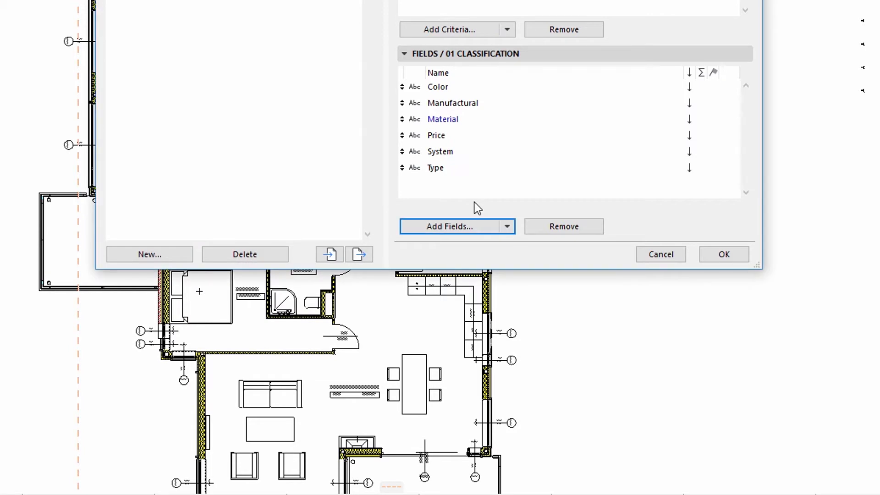
pyautogui.click(723, 255)
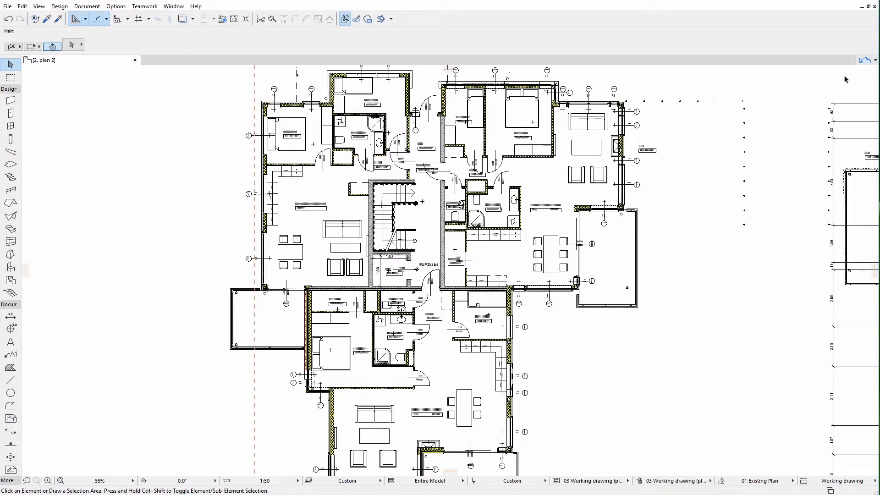
# Open the 01 Classification element schedule and widen its Manufactural column to fit the text.
pyautogui.click(865, 60)
pyautogui.moveTo(871, 337); pyautogui.dragTo(871, 377)
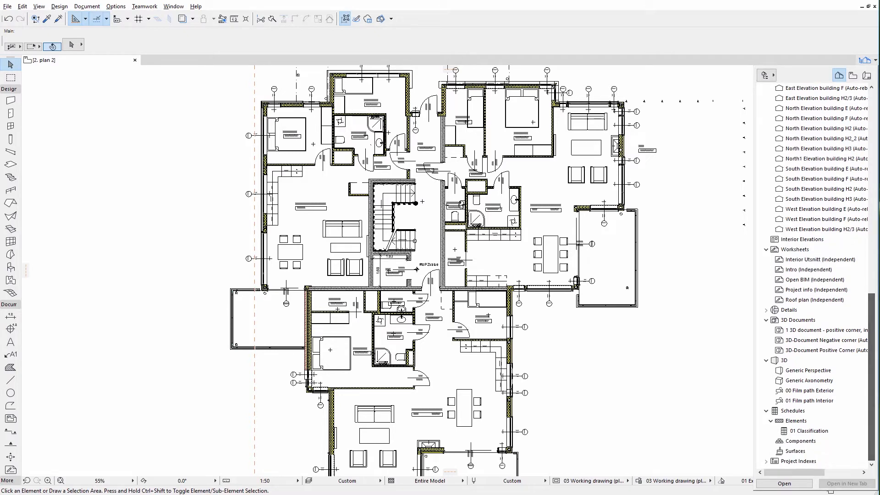
pyautogui.doubleClick(822, 433)
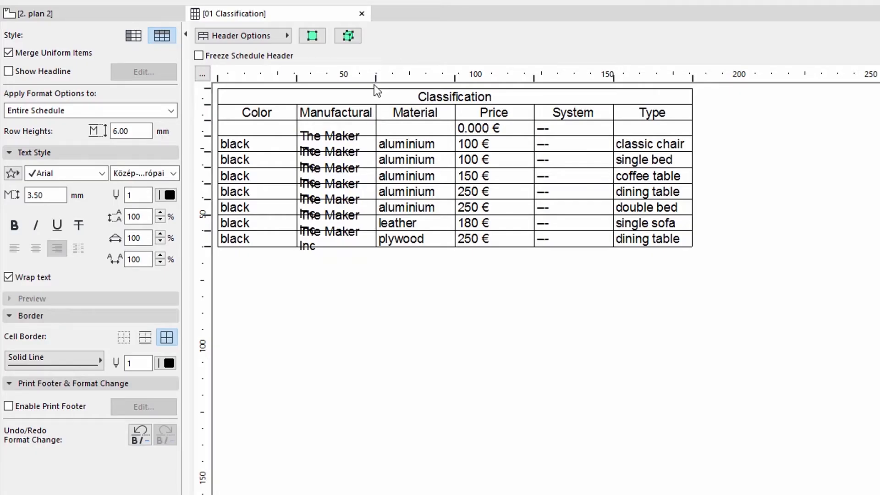
pyautogui.doubleClick(375, 78)
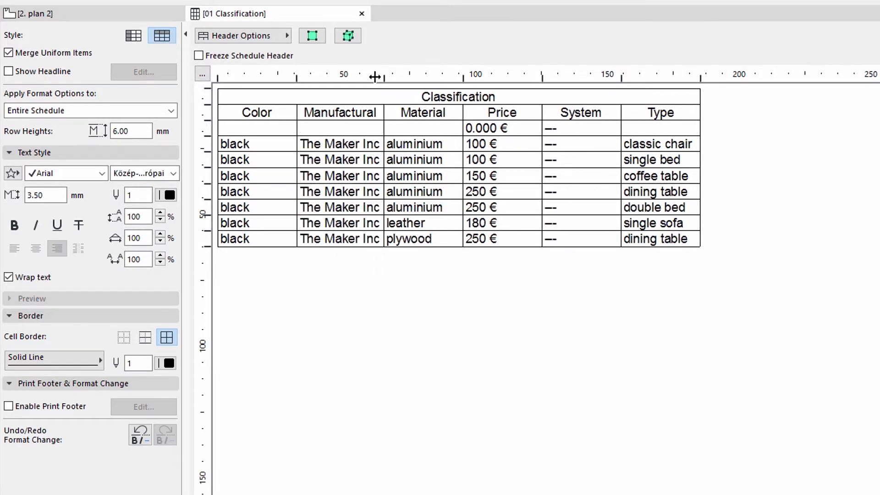
# Select the objects of the schedule row with an empty Material value on the floor plan and examine where they are.
pyautogui.click(403, 130)
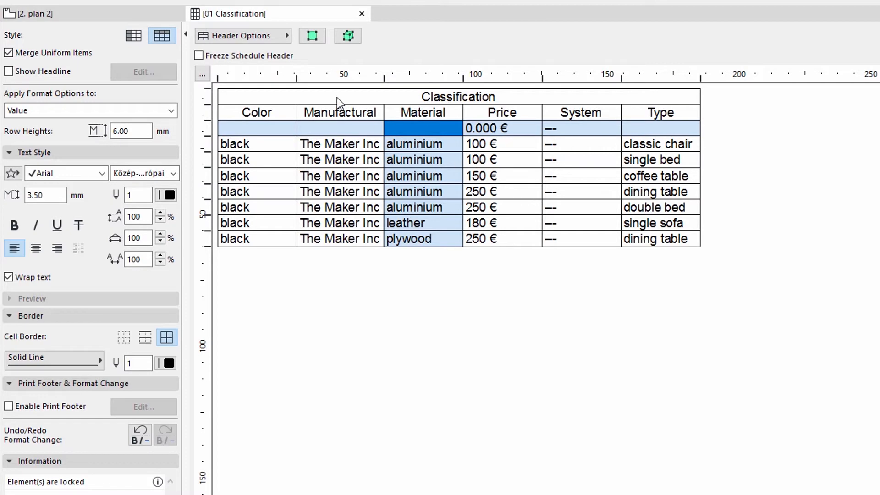
pyautogui.click(313, 36)
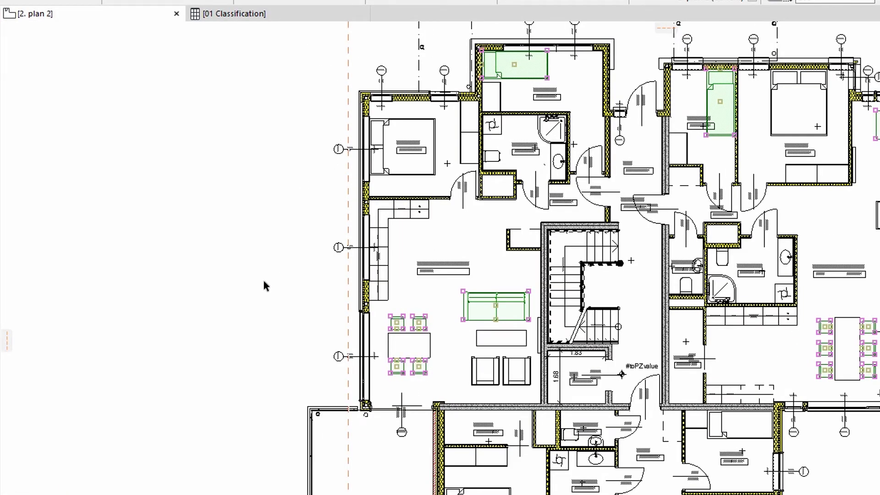
pyautogui.scroll(-2, 264, 281)
pyautogui.moveTo(207, 329); pyautogui.dragTo(212, 265, button='middle')
pyautogui.scroll(-1, 212, 265)
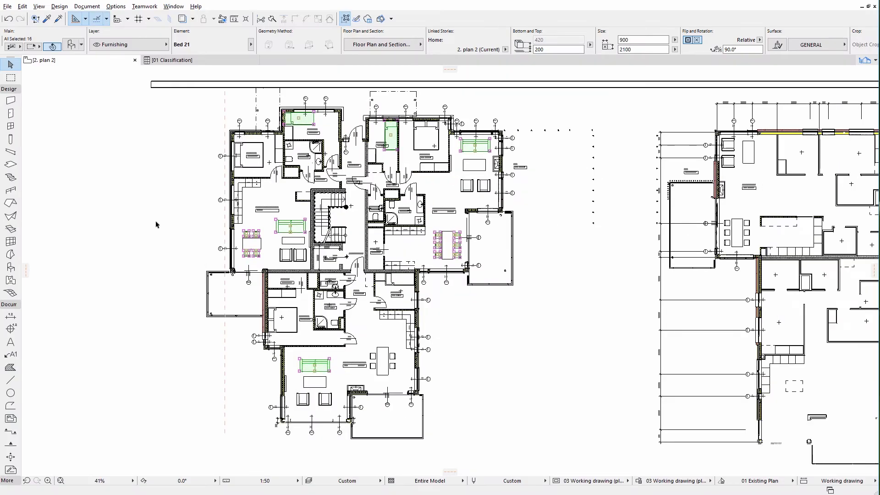